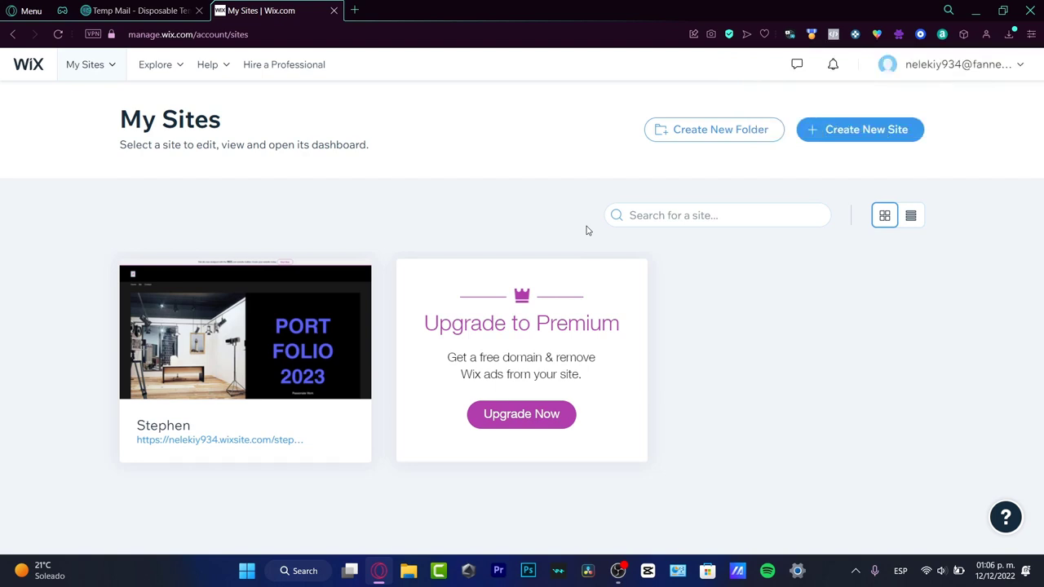
# Step: Open the Premium upgrade page from the sites overview and close it again
pyautogui.click(562, 410)
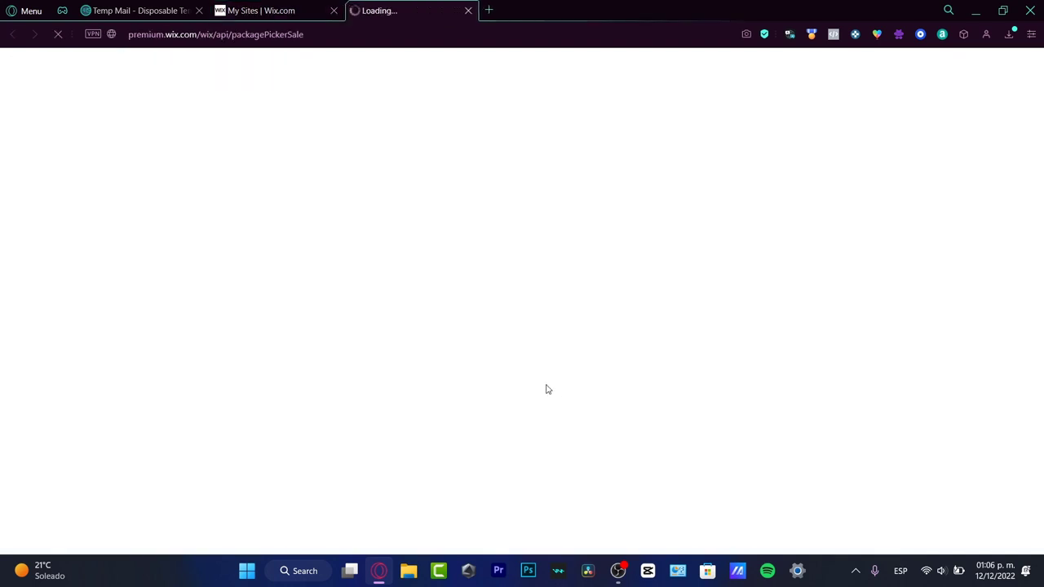
pyautogui.hotkey('ctrl', 'w')
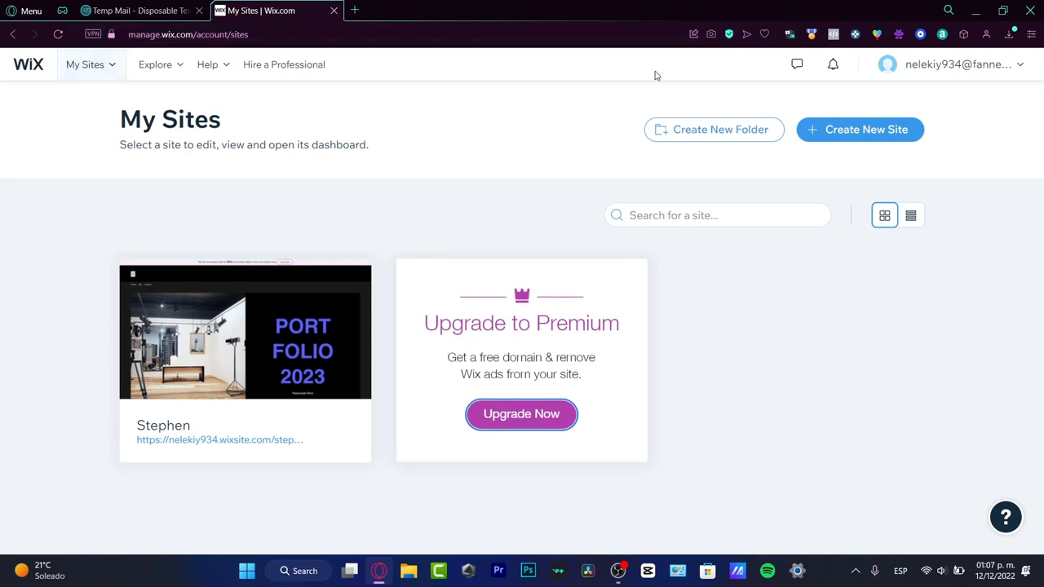
# Step: Create a new site, search the website types for "landing page" and choose Product Landing Page as its kind
pyautogui.click(888, 140)
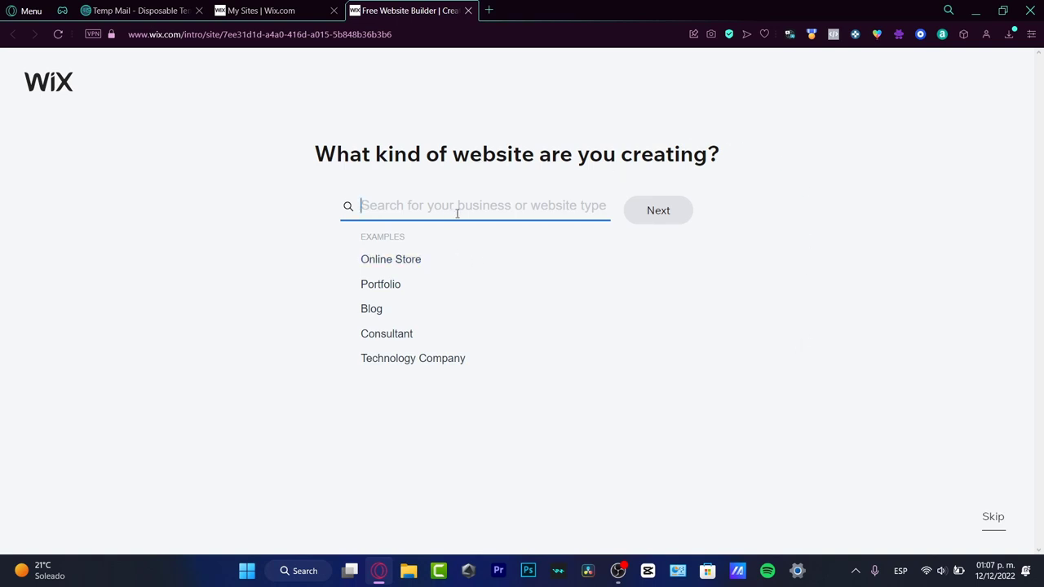
pyautogui.write('landing')
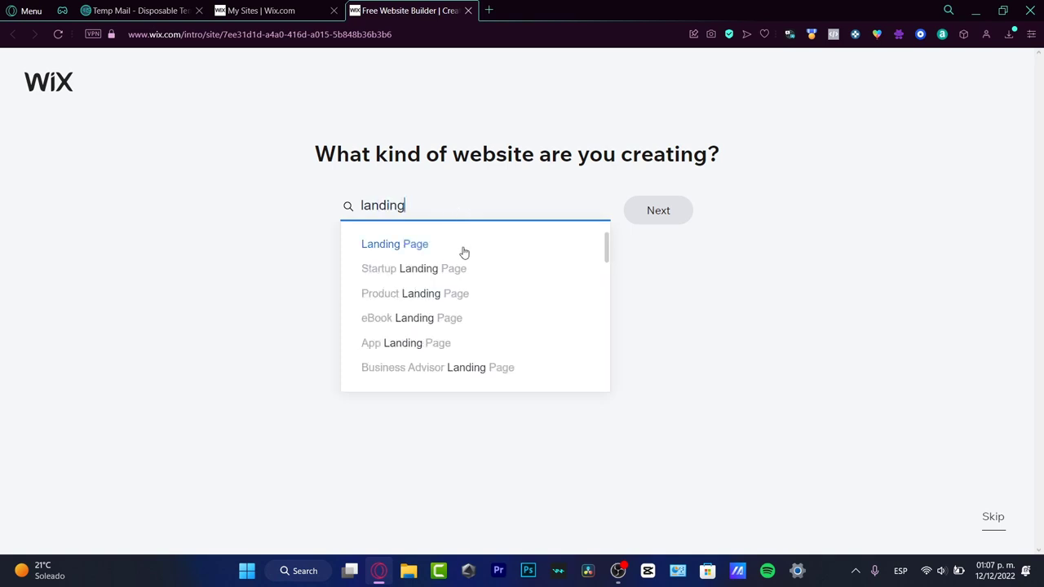
pyautogui.write('page')
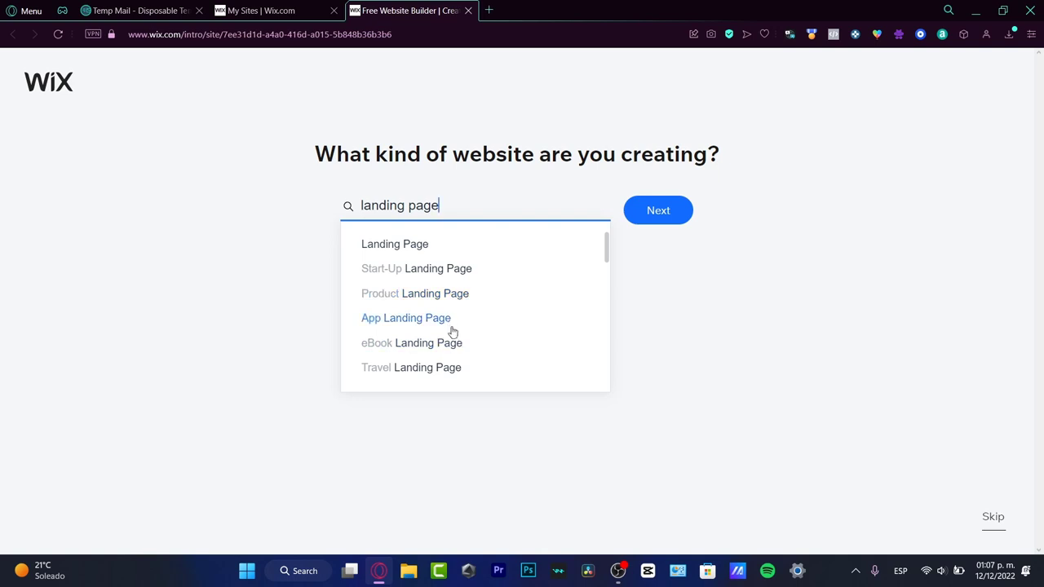
pyautogui.scroll(-3, 451, 343)
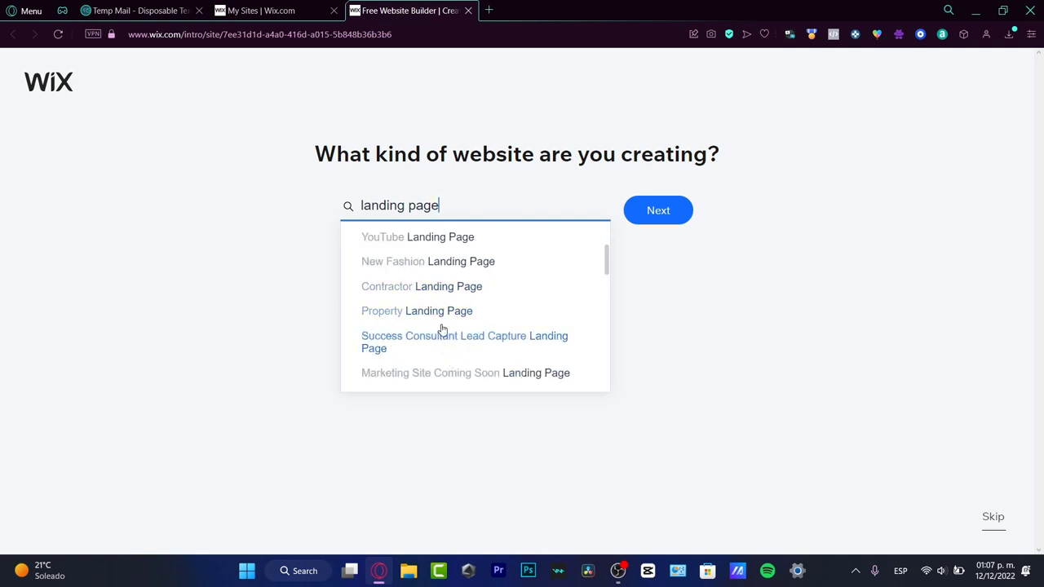
pyautogui.scroll(-3, 446, 335)
pyautogui.scroll(-3, 446, 334)
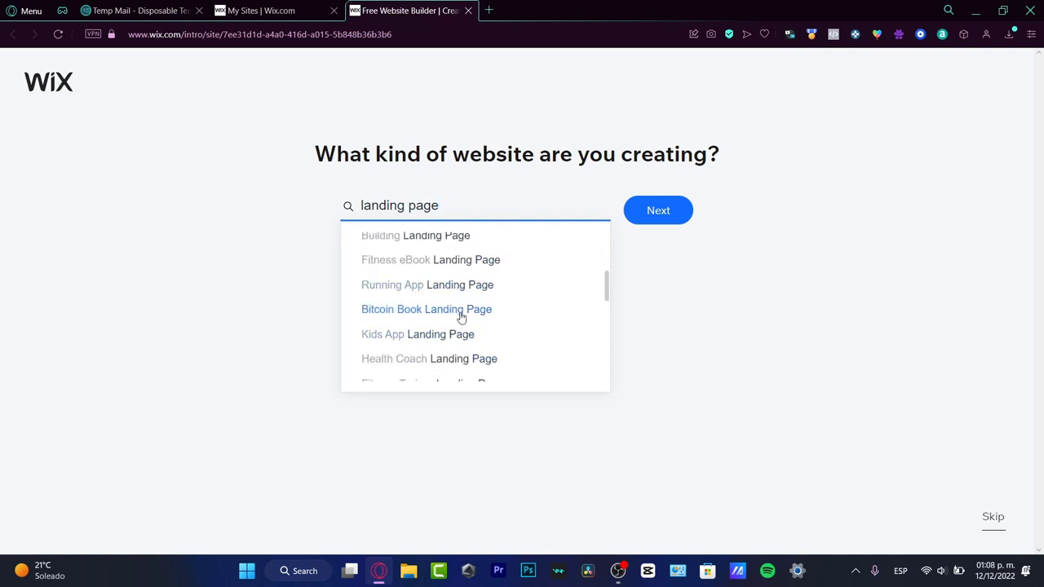
pyautogui.scroll(-3, 473, 339)
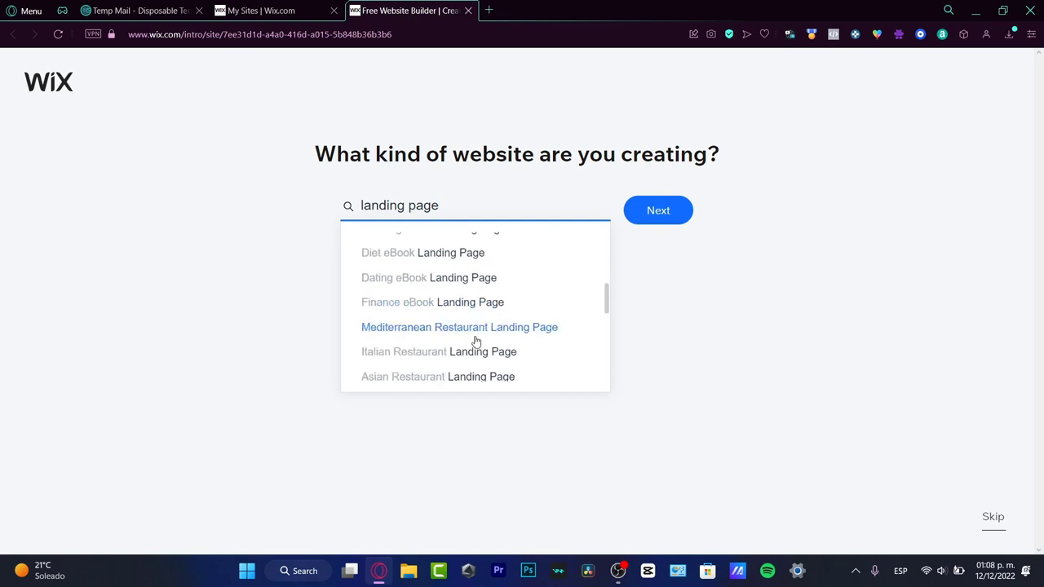
pyautogui.scroll(-3, 502, 336)
pyautogui.scroll(15, 504, 341)
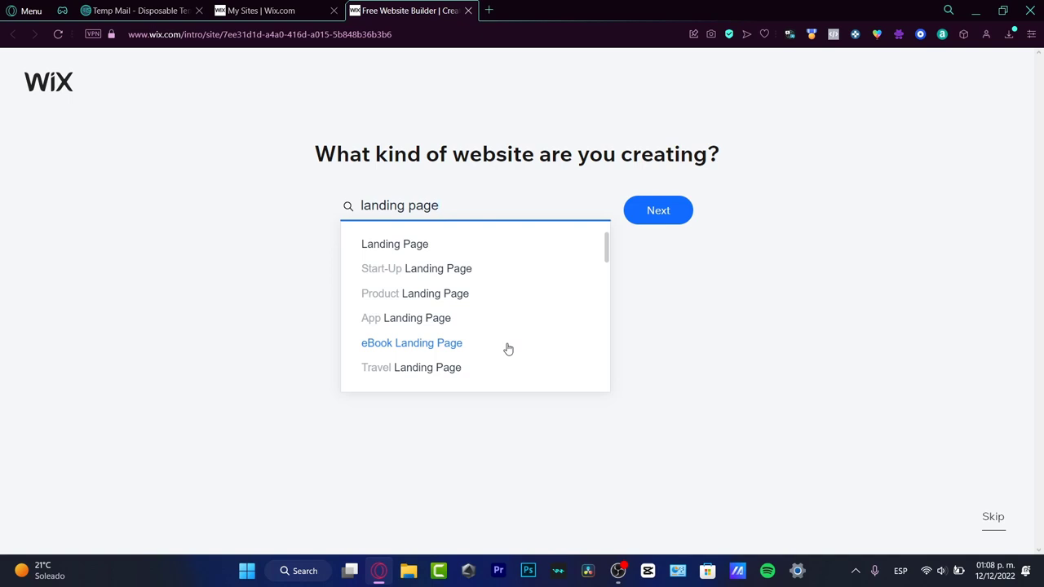
pyautogui.click(426, 294)
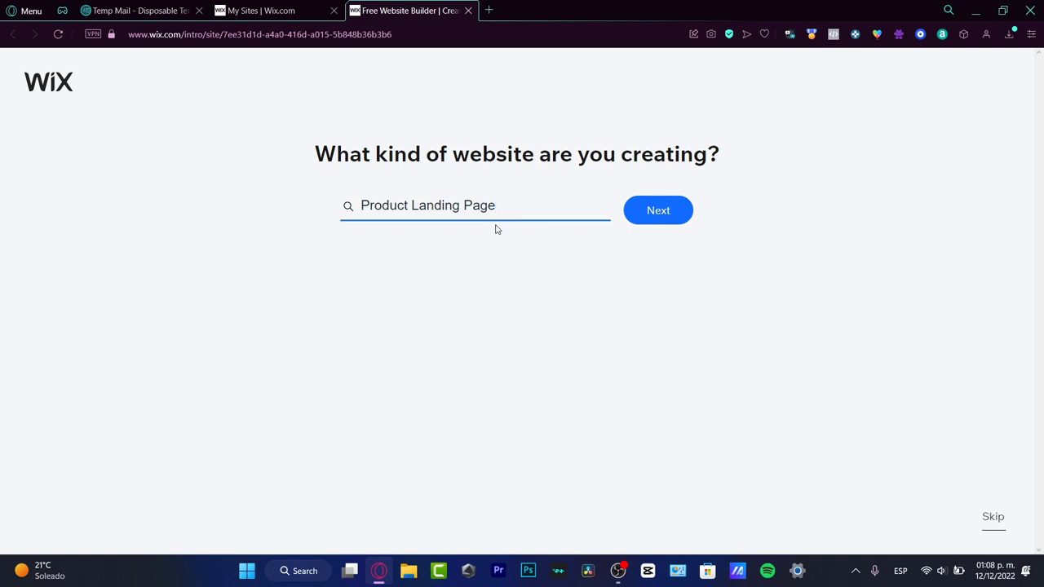
pyautogui.click(657, 211)
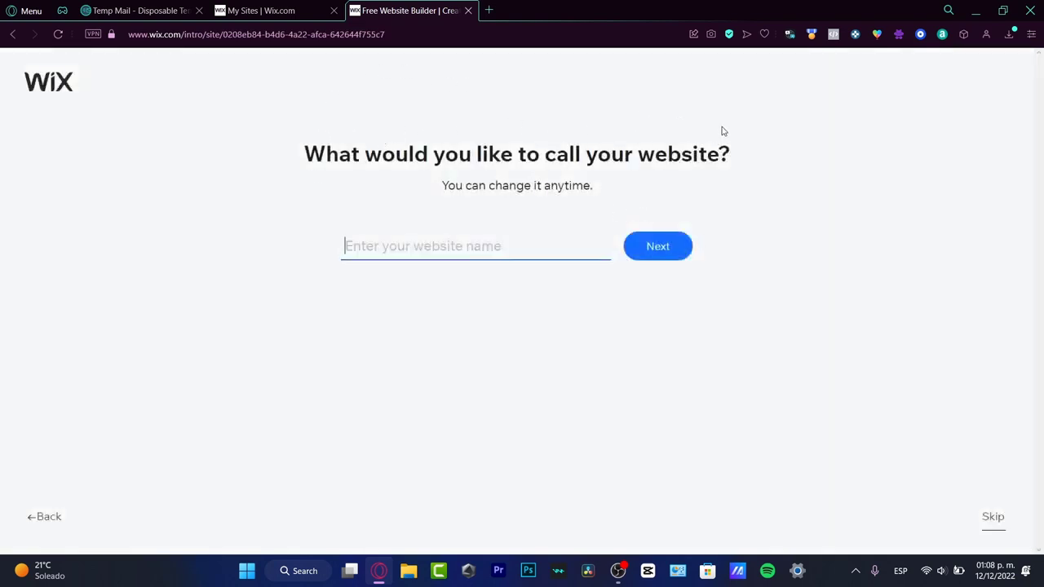
# Step: Name the website pokeshop and continue to the feature selection
pyautogui.click(497, 243)
pyautogui.write('pokeshop')
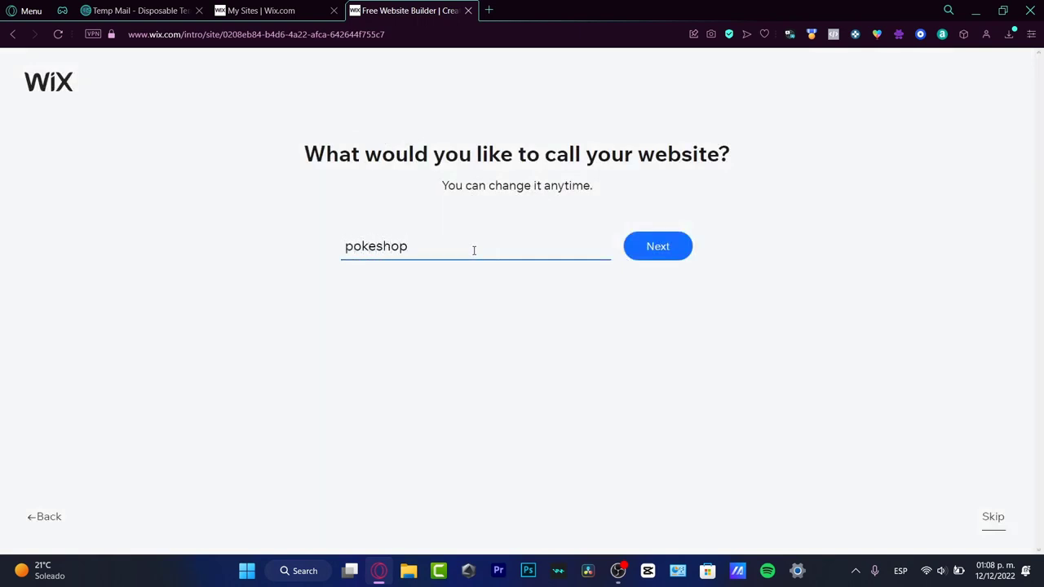
pyautogui.click(664, 249)
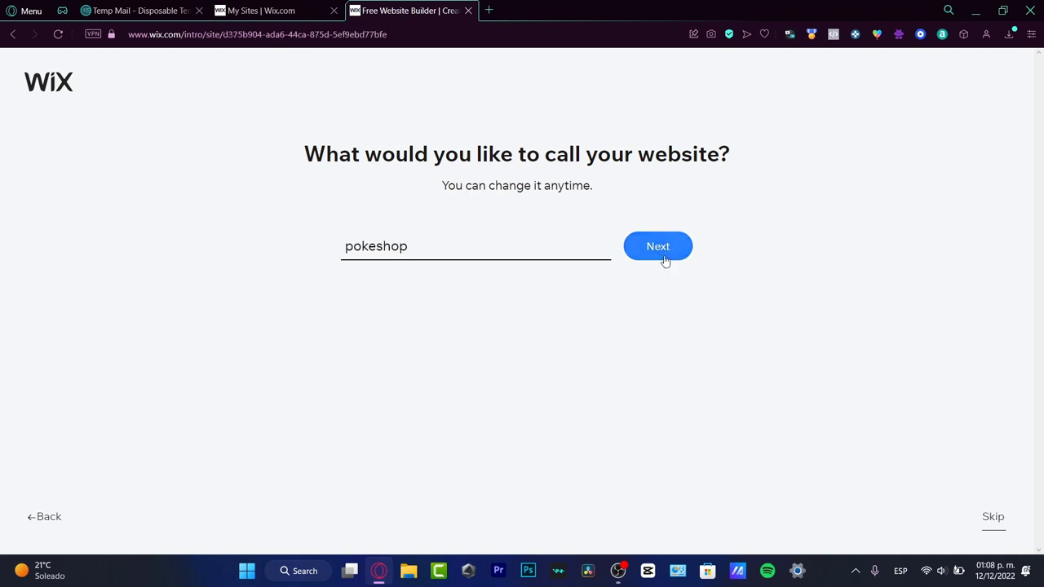
pyautogui.click(665, 260)
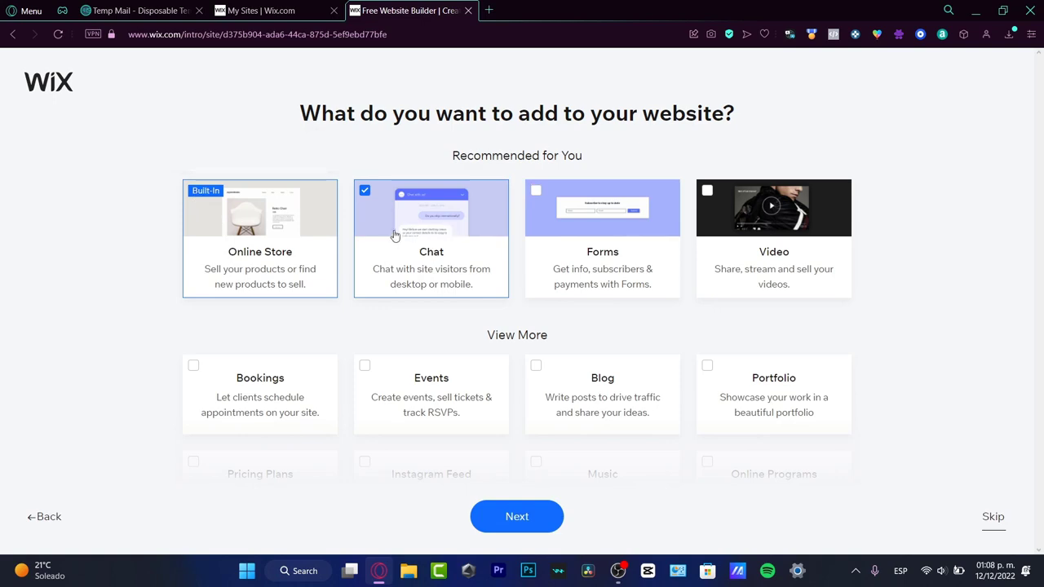
# Step: Add Forms and Video to the website's features and choose to get a custom-built site
pyautogui.click(535, 199)
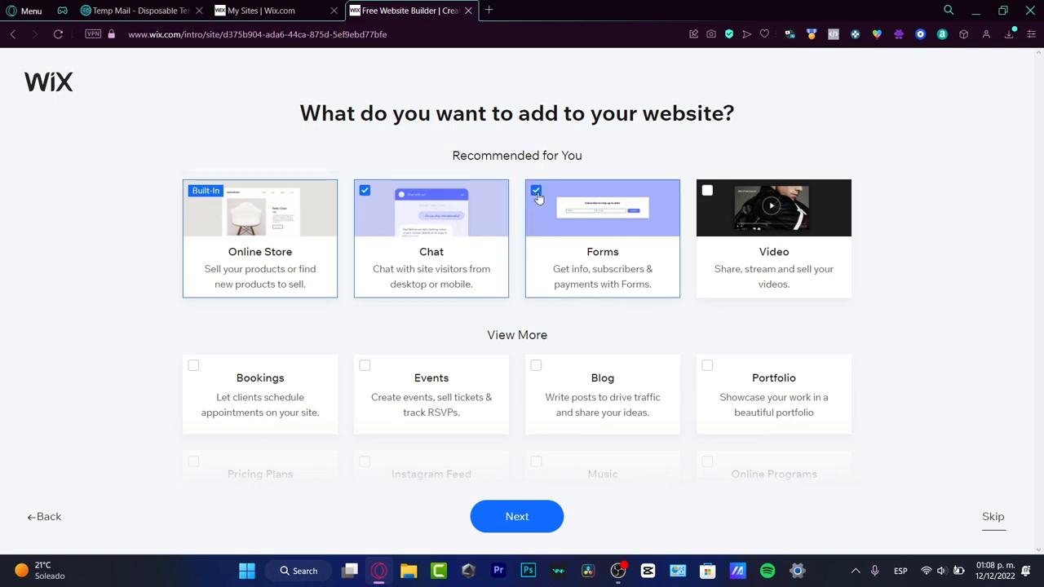
pyautogui.scroll(-1, 622, 218)
pyautogui.scroll(1, 636, 216)
pyautogui.click(707, 194)
pyautogui.scroll(-2, 704, 214)
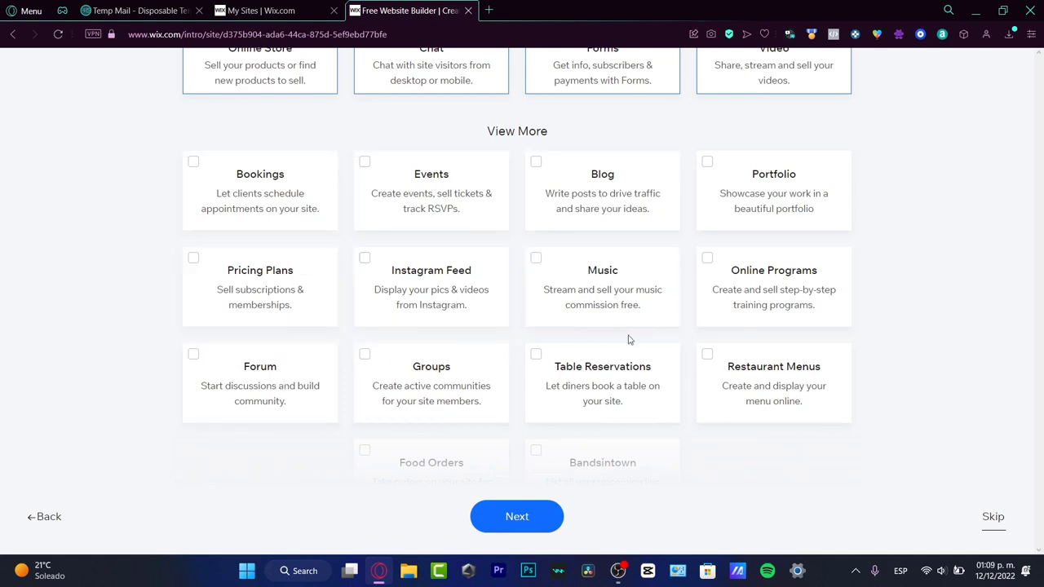
pyautogui.scroll(3, 628, 340)
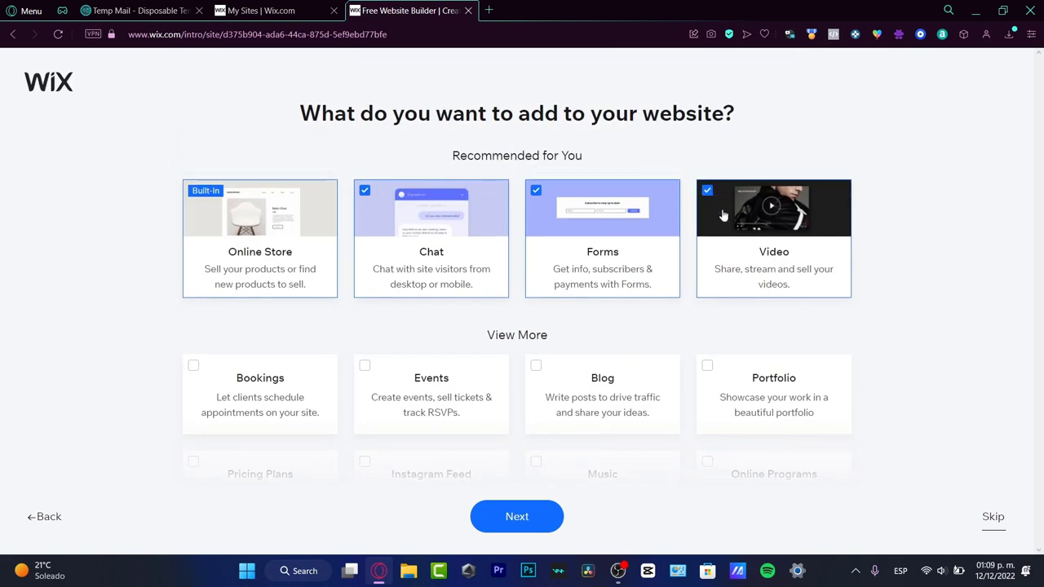
pyautogui.scroll(-3, 746, 244)
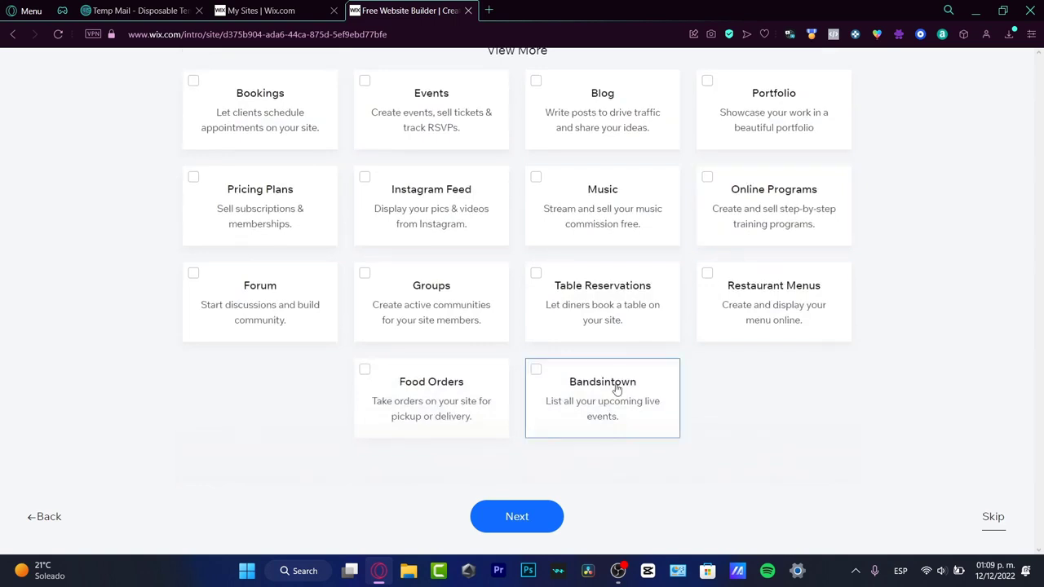
pyautogui.click(529, 514)
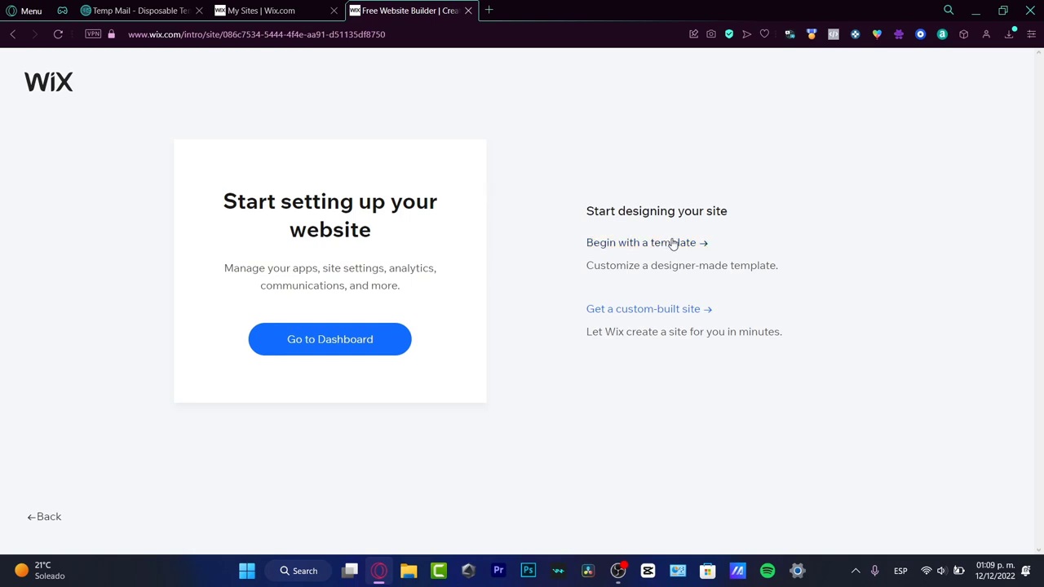
pyautogui.click(705, 314)
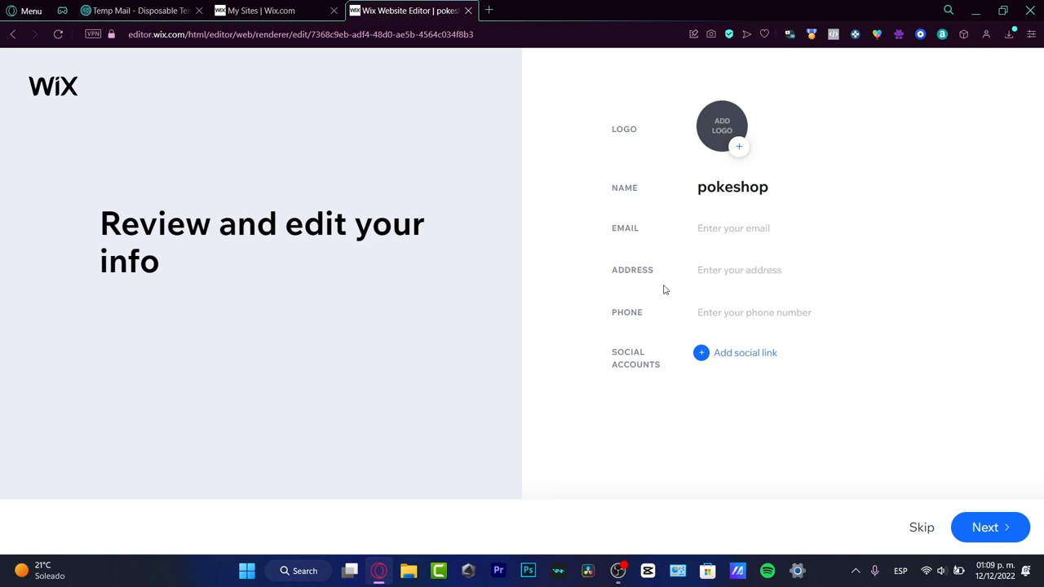
pyautogui.click(744, 227)
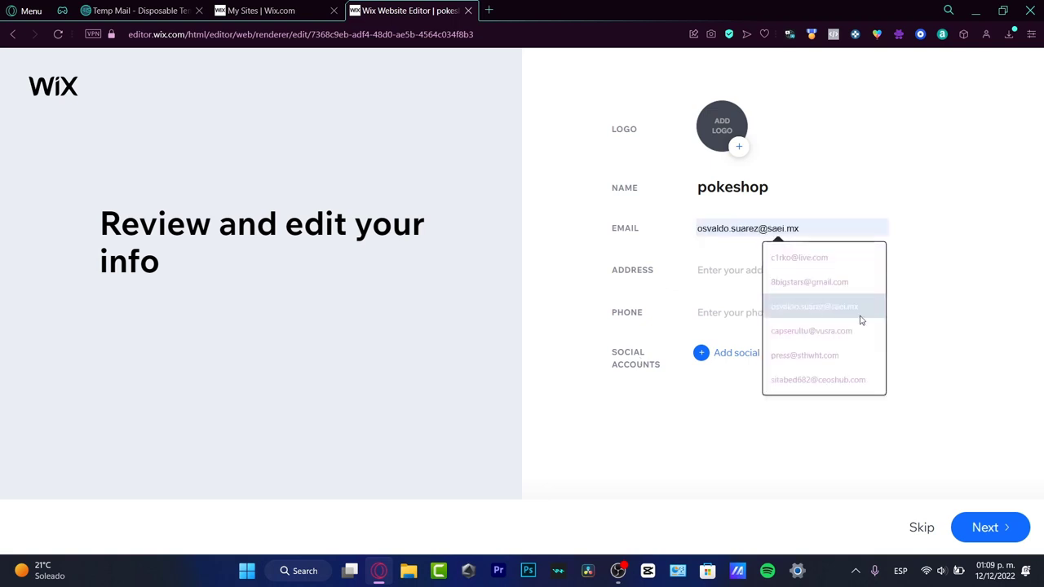
pyautogui.click(869, 363)
pyautogui.tripleClick(819, 229)
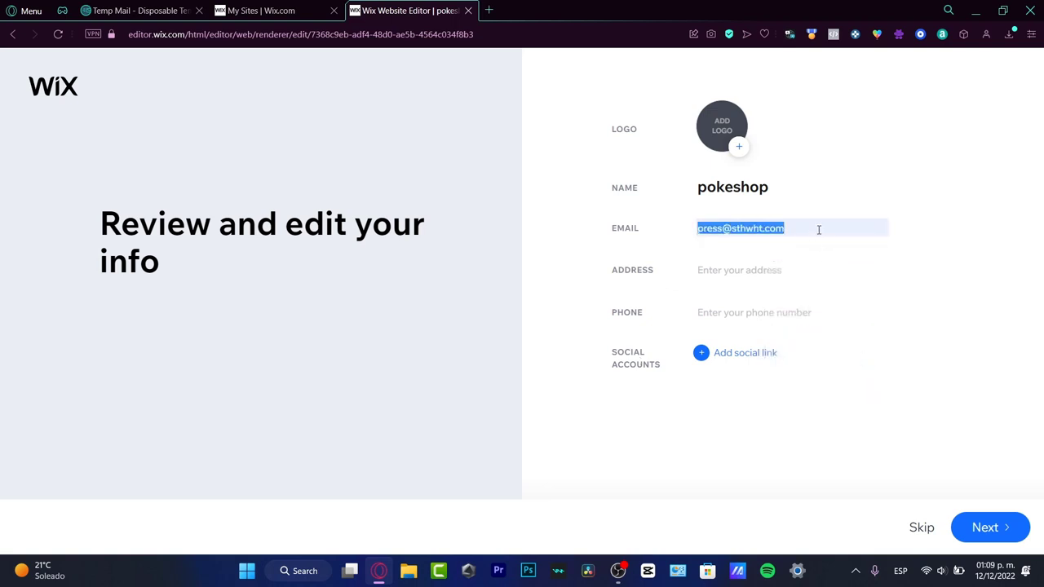
pyautogui.press('BackSpace')
# Step: Fill in the business email, address and phone number from the suggested entries
pyautogui.click(736, 228)
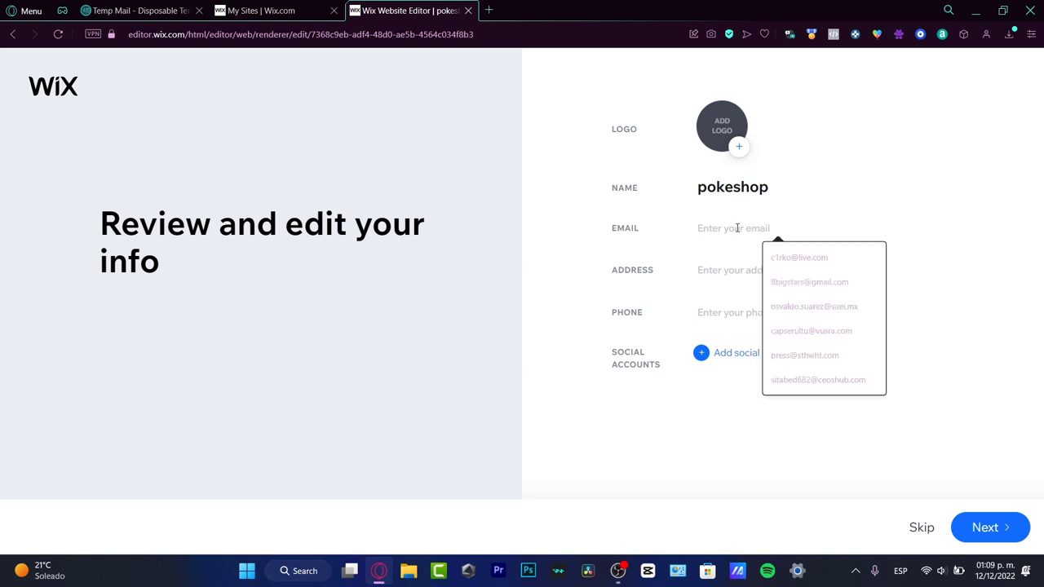
pyautogui.click(790, 330)
pyautogui.click(767, 271)
pyautogui.write('0')
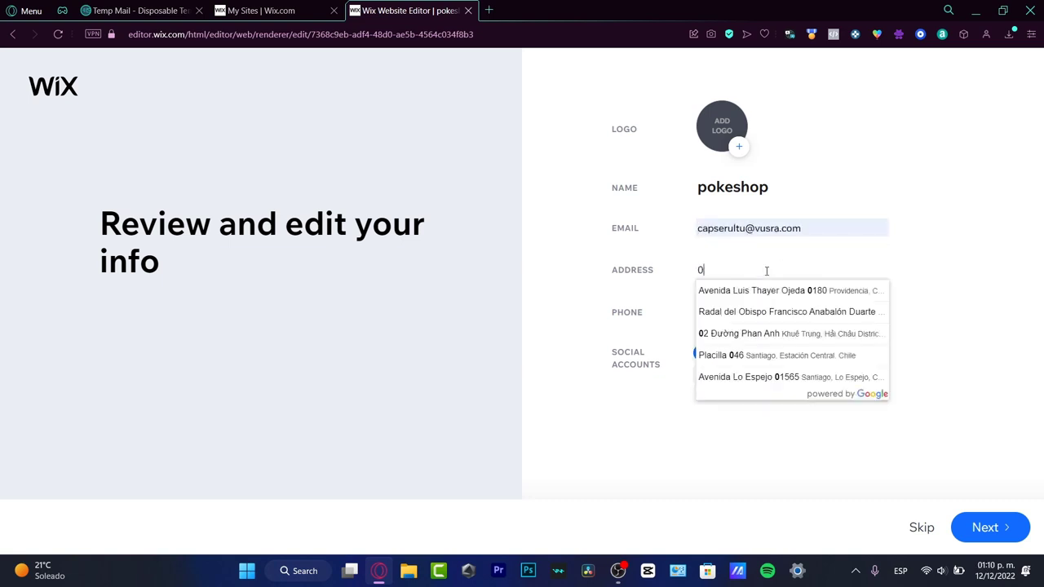
pyautogui.click(775, 291)
pyautogui.click(739, 313)
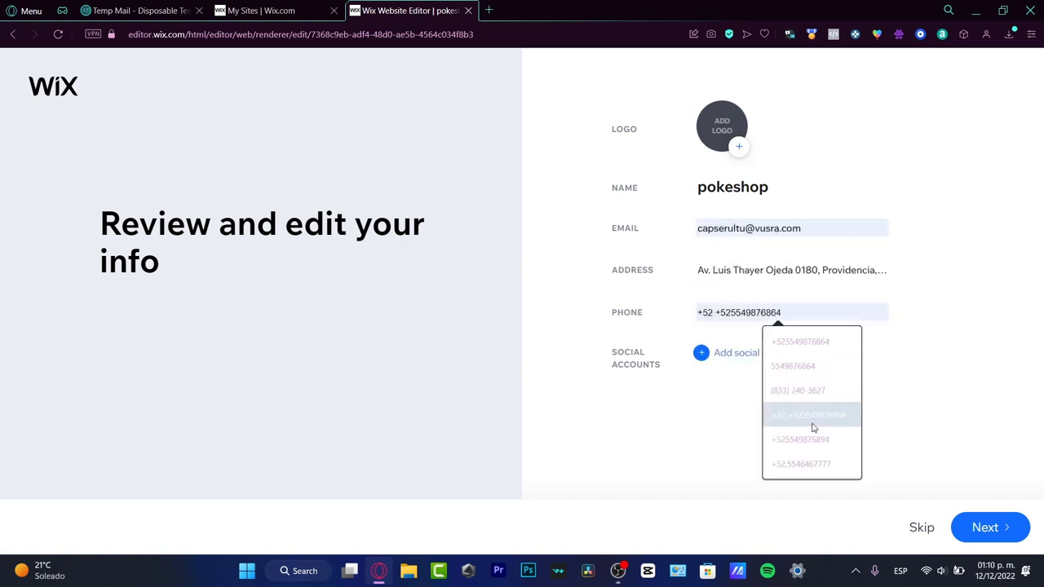
pyautogui.click(801, 390)
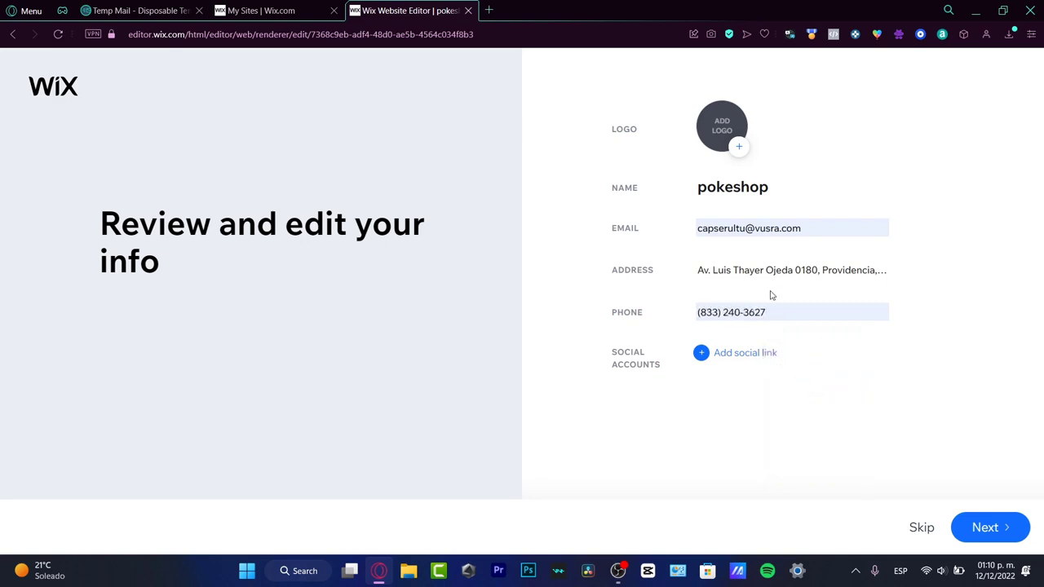
# Step: Upload the red-and-white Poké Ball shopping bag image from the Downloads folder as the site logo
pyautogui.click(740, 149)
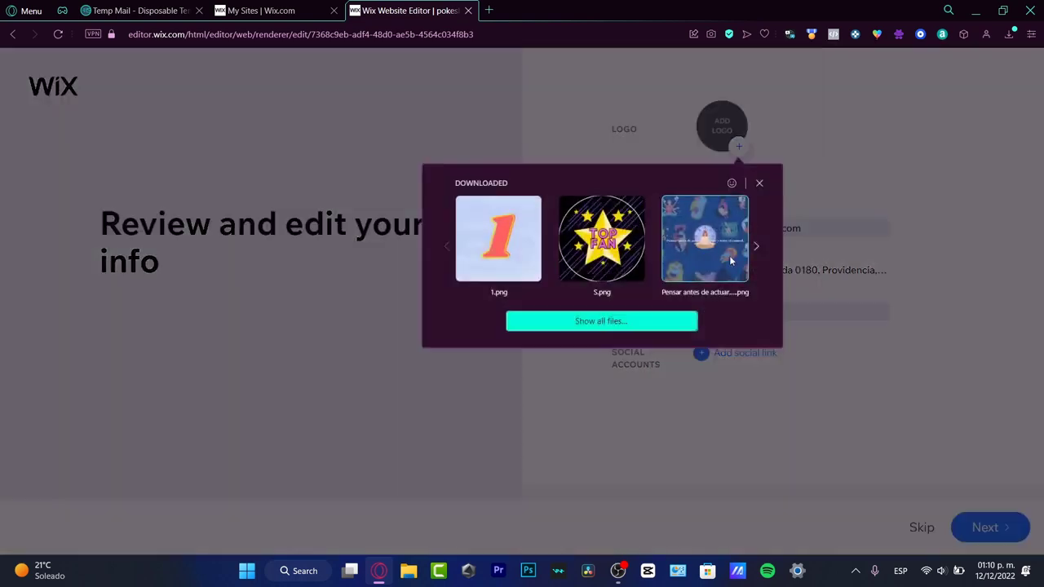
pyautogui.click(689, 320)
pyautogui.scroll(5, 82, 107)
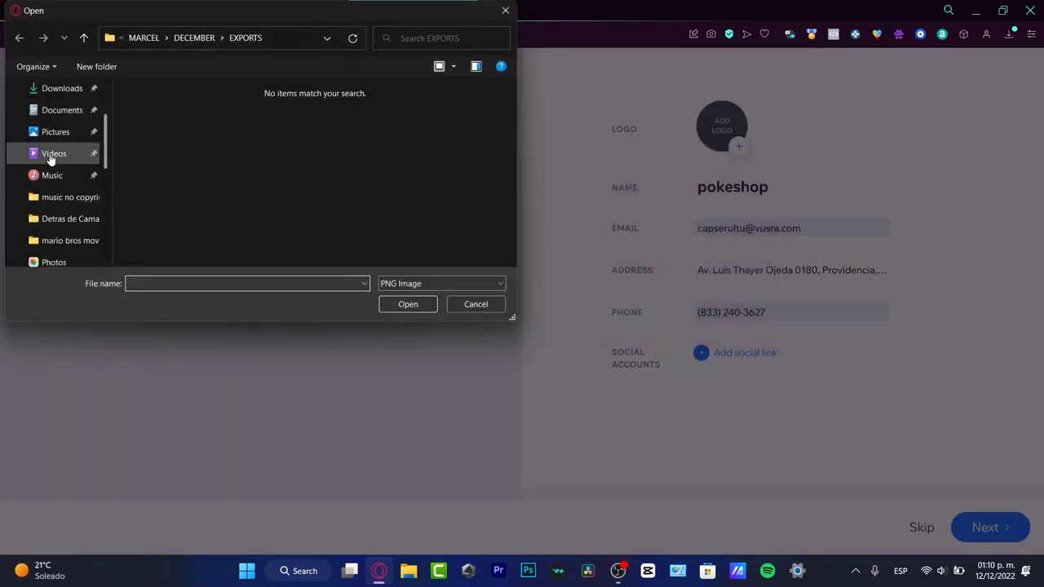
pyautogui.click(73, 114)
pyautogui.click(75, 91)
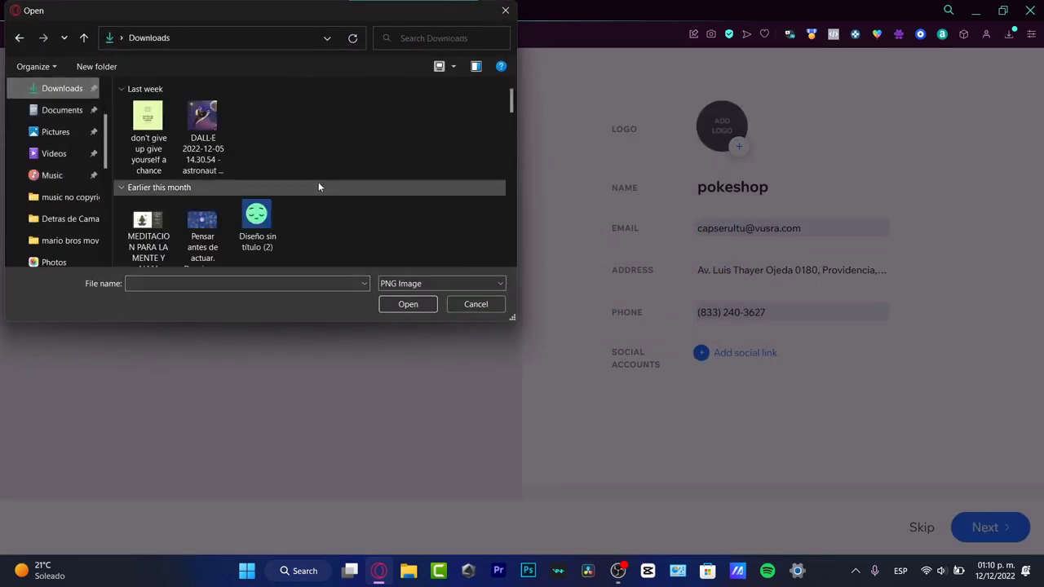
pyautogui.scroll(-10, 326, 180)
pyautogui.doubleClick(363, 220)
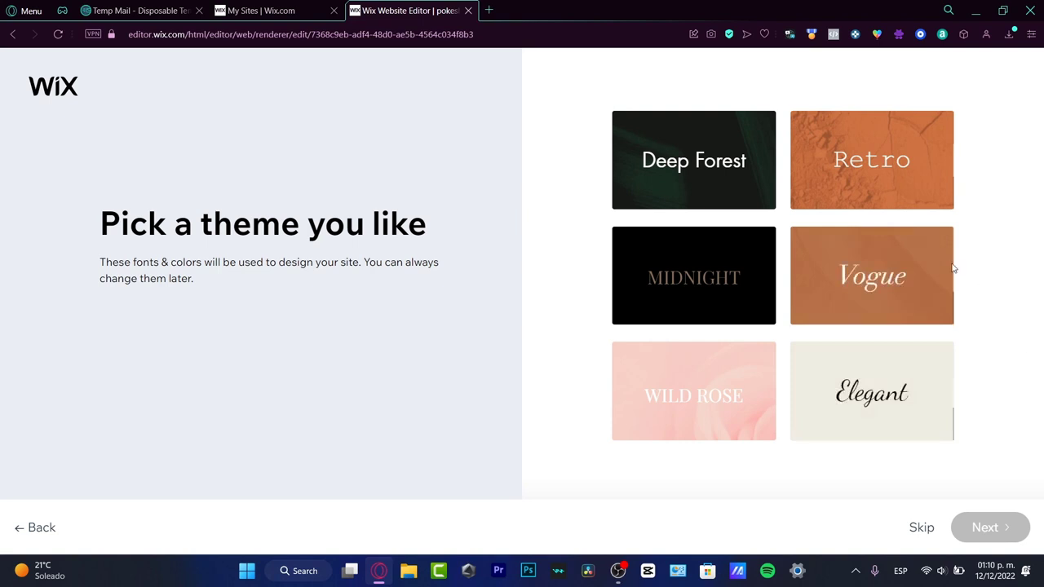
# Step: Apply the Deep Forest theme and choose the dark homepage design with the Important Features section
pyautogui.click(697, 180)
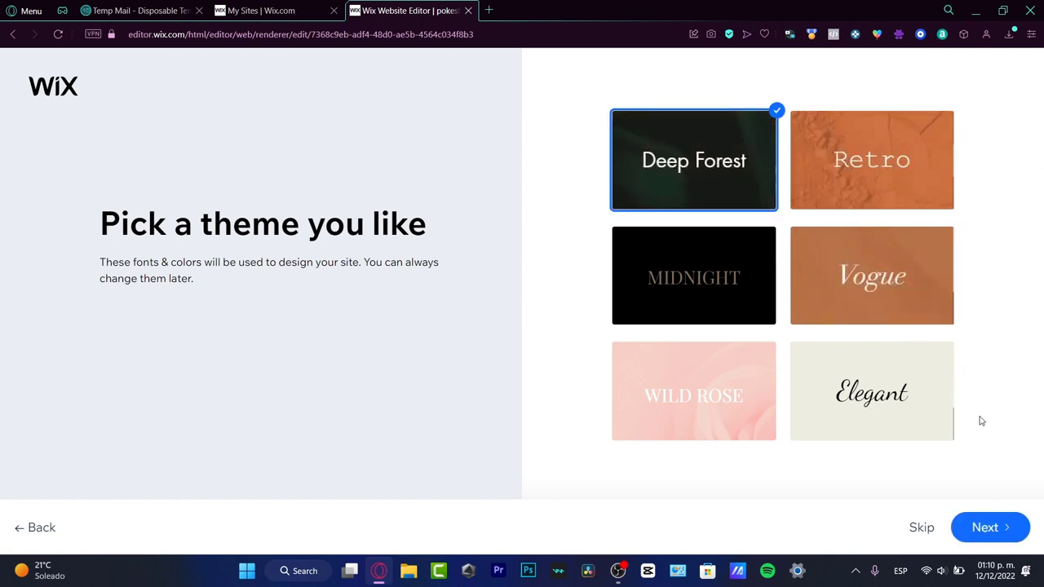
pyautogui.click(988, 520)
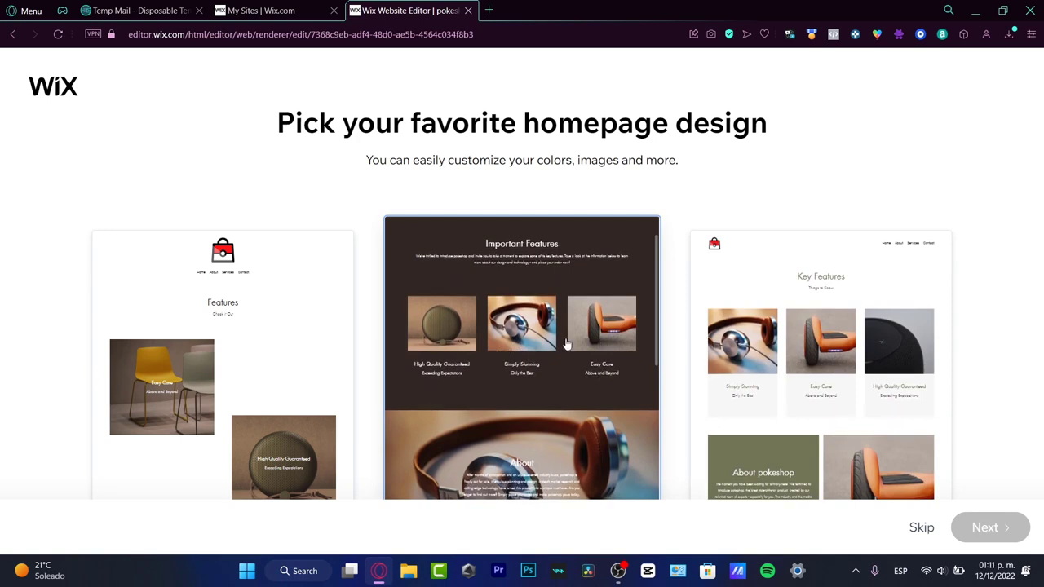
pyautogui.click(576, 372)
pyautogui.click(996, 531)
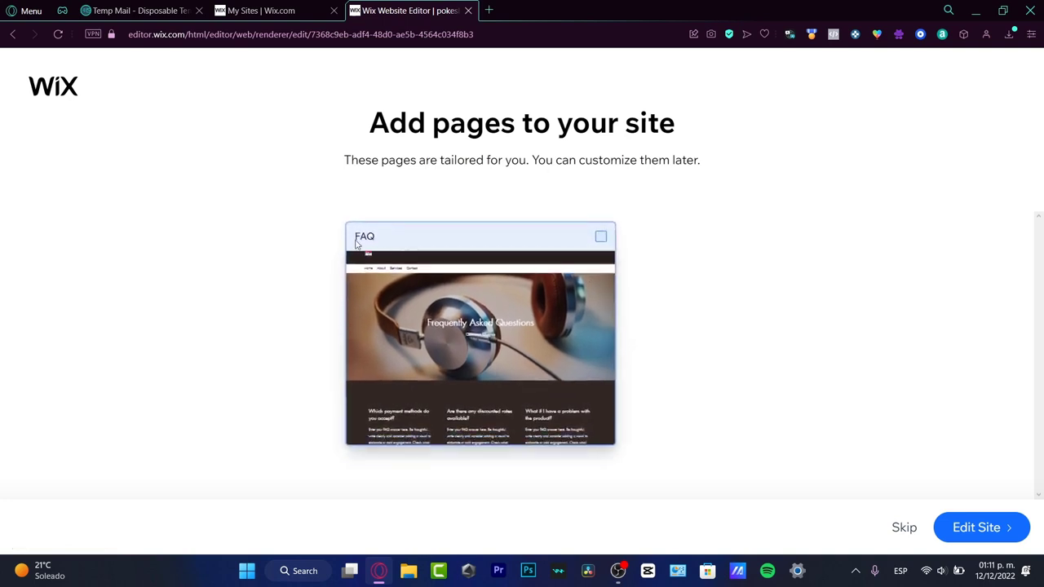
# Step: Add the suggested FAQ page to the site and open the finished site for editing
pyautogui.click(600, 237)
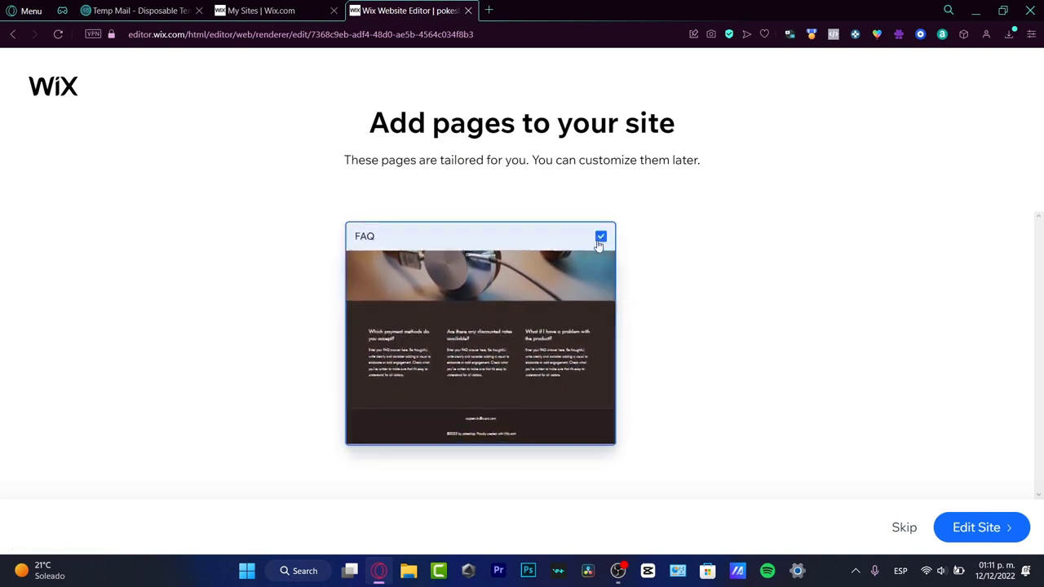
pyautogui.click(1015, 526)
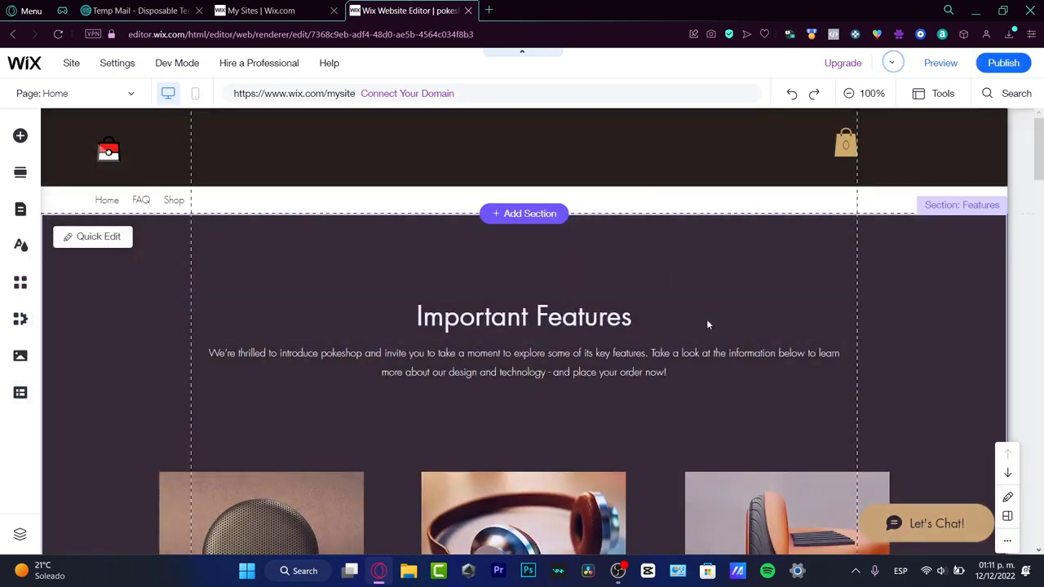
# Step: Look through the home page from the Important Features section down to the contact form
pyautogui.scroll(-15, 708, 325)
pyautogui.scroll(-10, 709, 320)
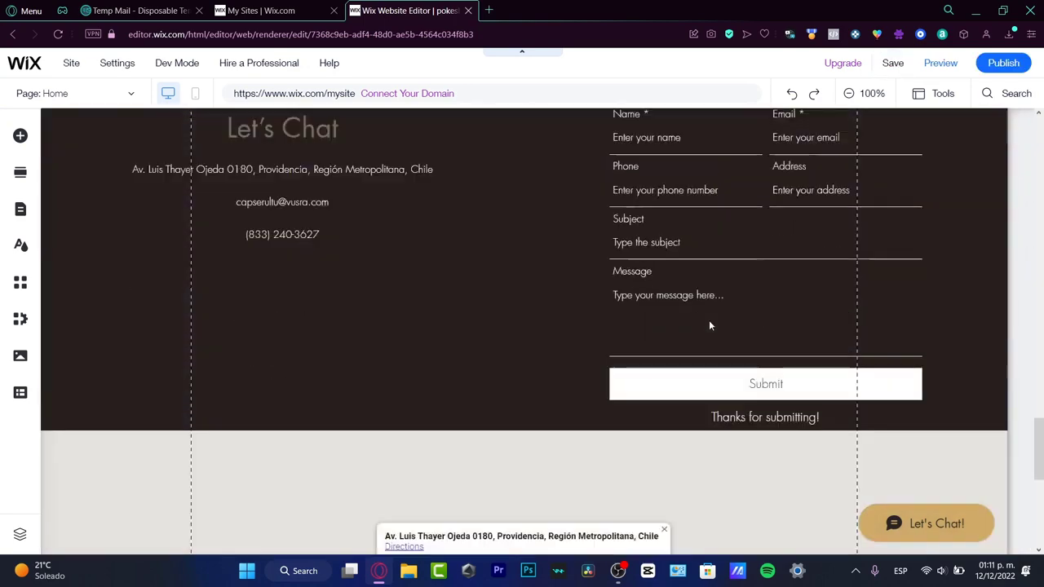
pyautogui.scroll(8, 709, 322)
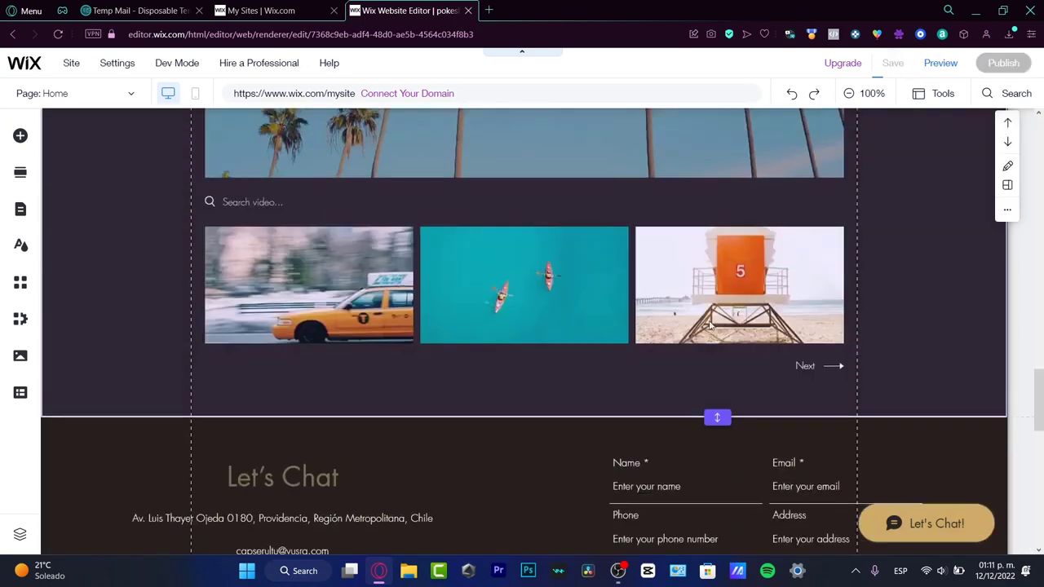
pyautogui.scroll(-8, 709, 325)
pyautogui.scroll(20, 709, 326)
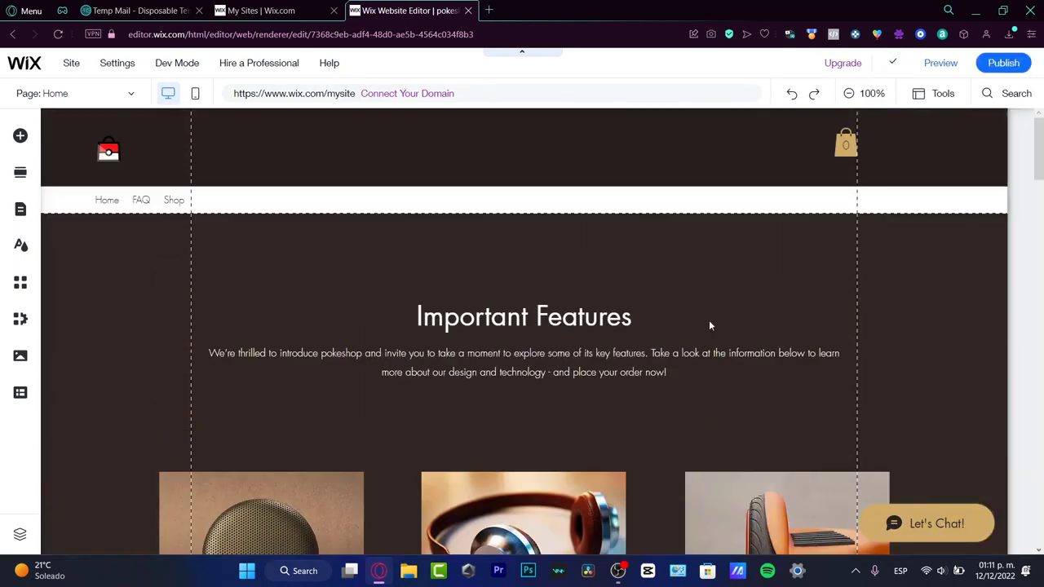
pyautogui.scroll(-5, 709, 320)
pyautogui.scroll(4, 675, 253)
pyautogui.scroll(1, 675, 253)
# Step: Delete the headphones image and the Simply Stunning and Only the Best texts from the middle column of Important Features
pyautogui.scroll(-2, 694, 337)
pyautogui.click(564, 363)
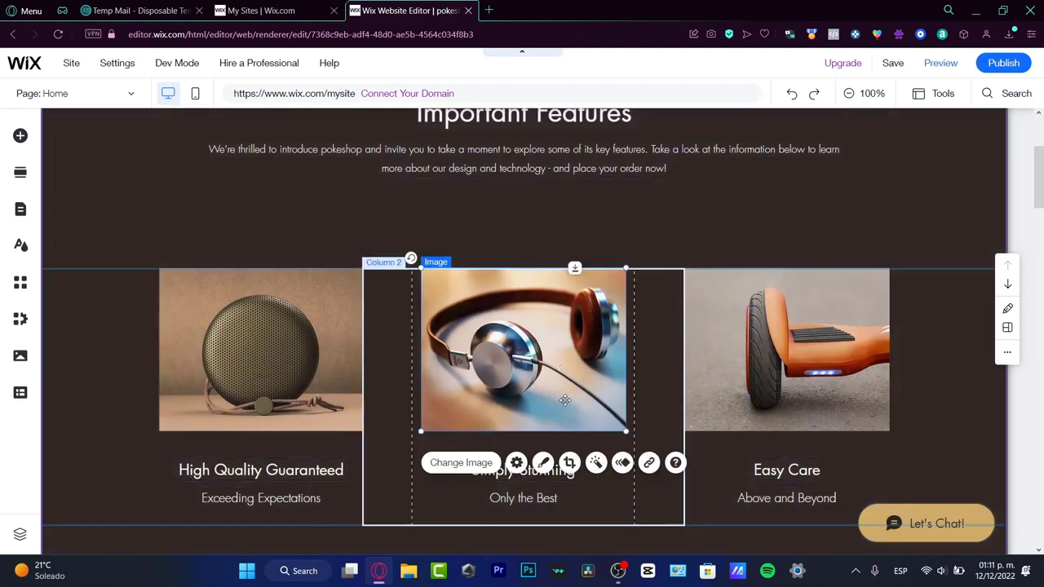
pyautogui.press('Delete')
pyautogui.click(578, 483)
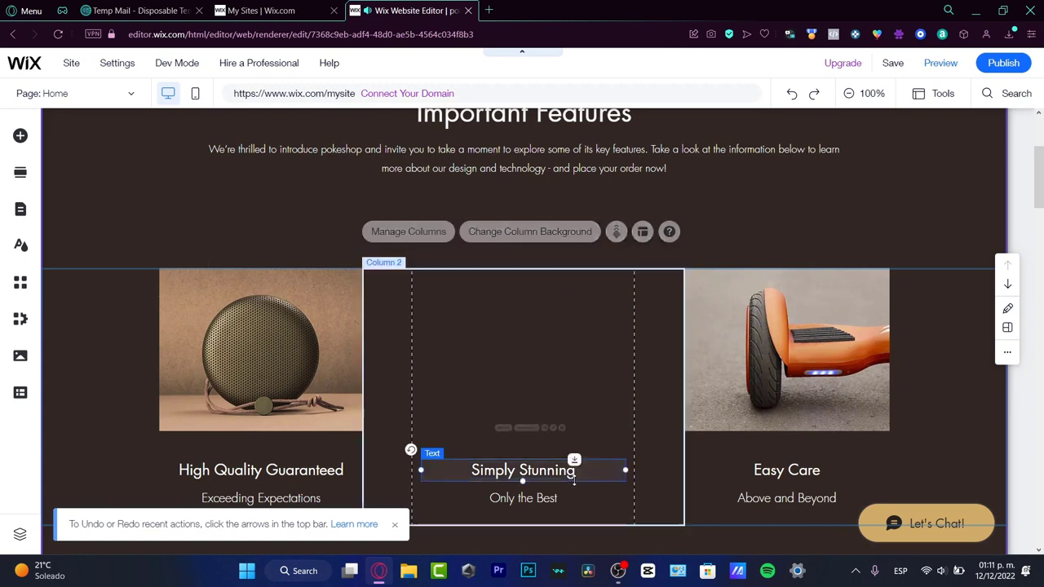
pyautogui.press('Delete')
pyautogui.click(544, 491)
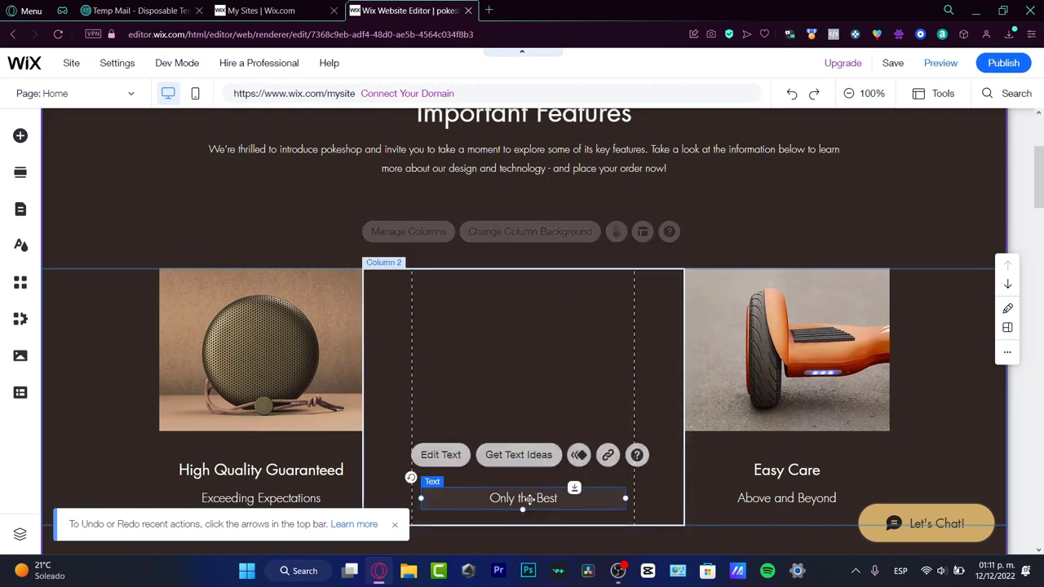
pyautogui.press('Delete')
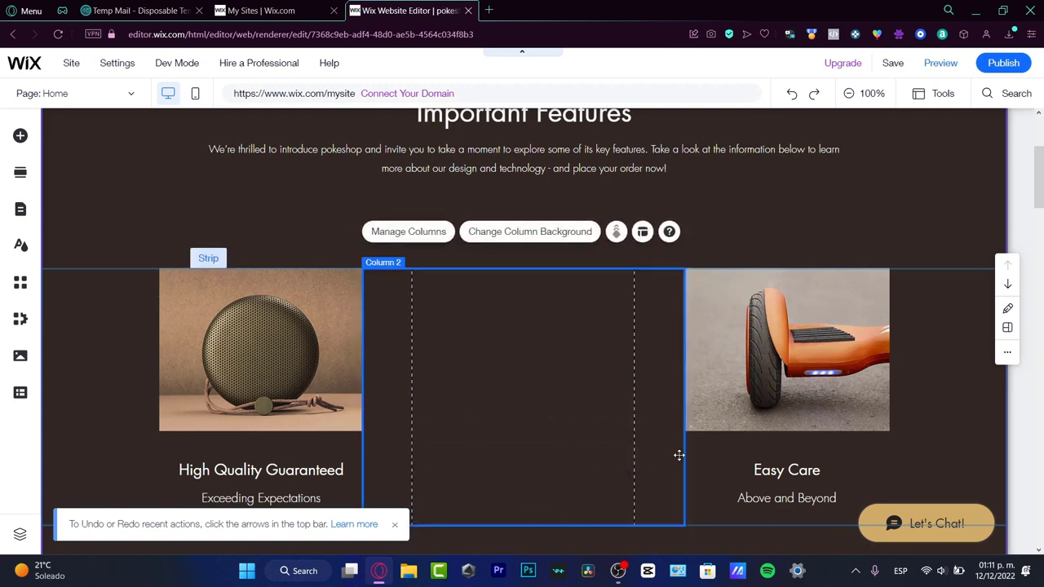
# Step: Move the orange hoverboard image with its Easy Care and Above and Beyond texts from the third column into the emptied middle column
pyautogui.click(739, 401)
pyautogui.moveTo(739, 401); pyautogui.dragTo(530, 385)
pyautogui.moveTo(879, 478); pyautogui.dragTo(617, 463)
pyautogui.moveTo(787, 497); pyautogui.dragTo(526, 476)
pyautogui.click(761, 413)
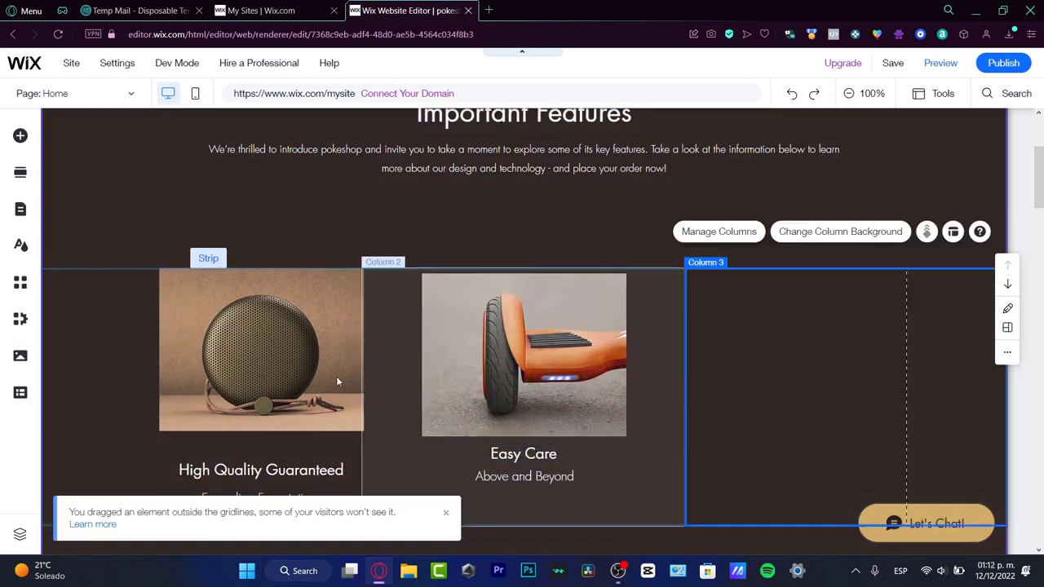
# Step: Delete the round speaker image and both text lines below it from the first column of Important Features
pyautogui.click(272, 333)
pyautogui.press('Delete')
pyautogui.press('Delete')
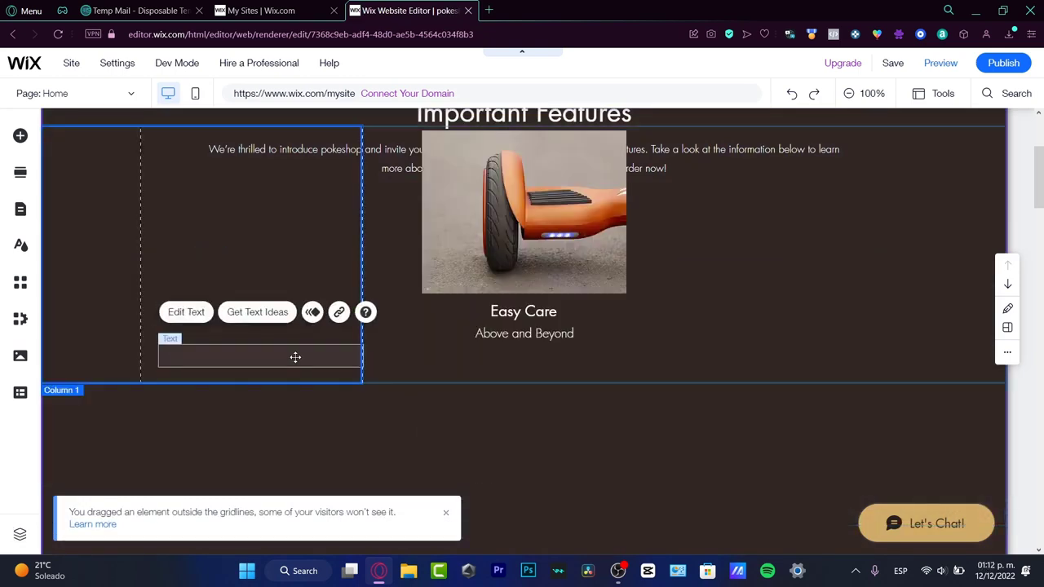
# Step: Delete The Orange Chair, The Pink Chair and The White Chair from the store's products and return to the home page
pyautogui.scroll(-3, 699, 297)
pyautogui.scroll(-3, 700, 297)
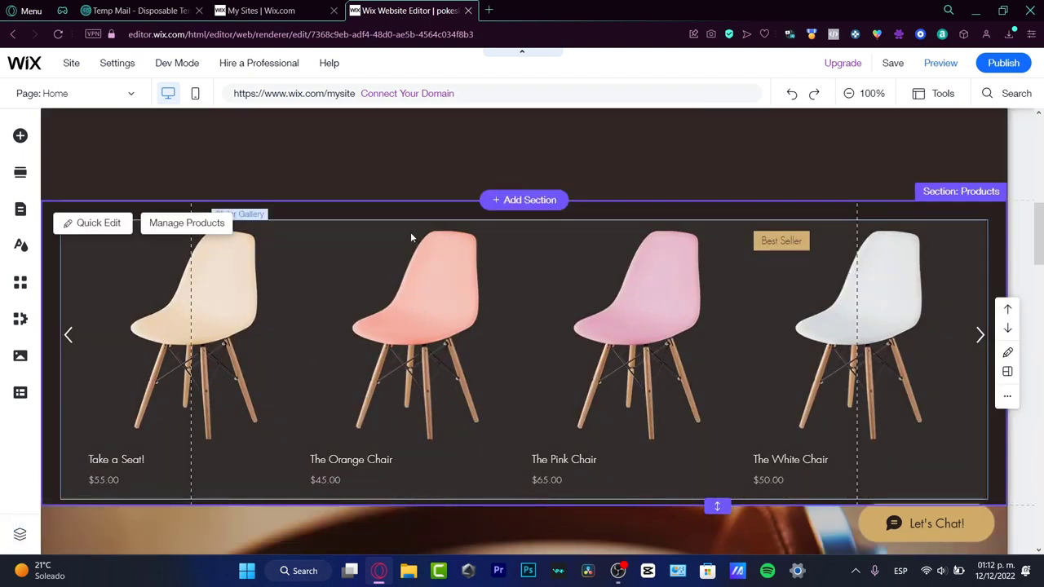
pyautogui.click(163, 226)
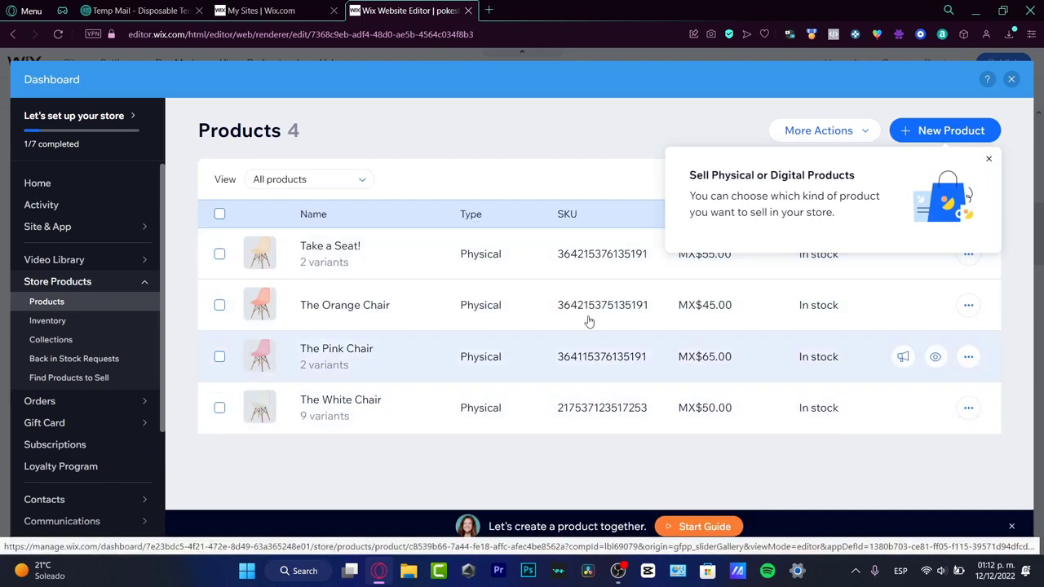
pyautogui.click(988, 159)
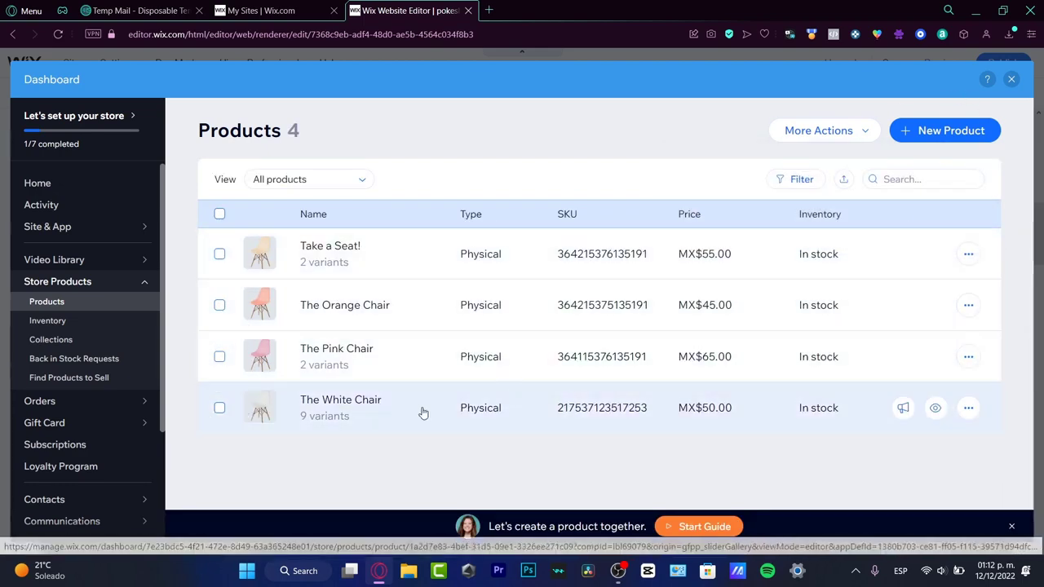
pyautogui.click(219, 407)
pyautogui.click(219, 357)
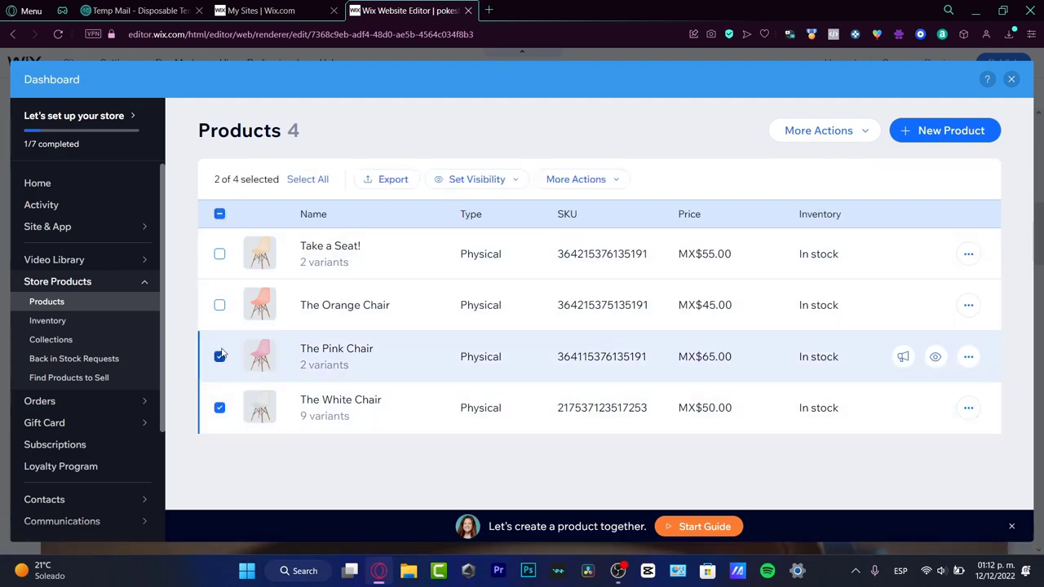
pyautogui.click(219, 305)
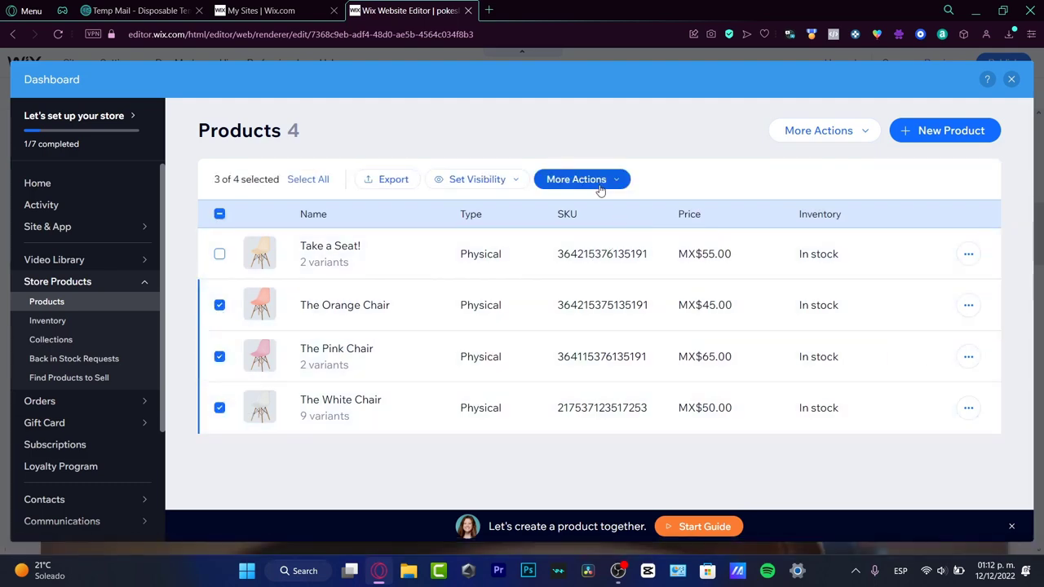
pyautogui.click(577, 178)
pyautogui.click(571, 384)
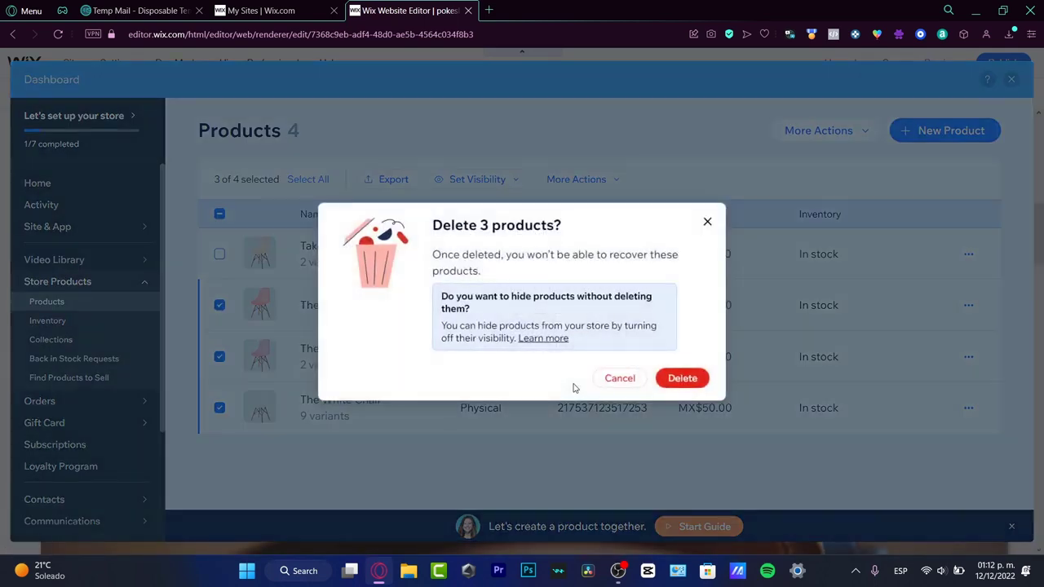
pyautogui.click(697, 382)
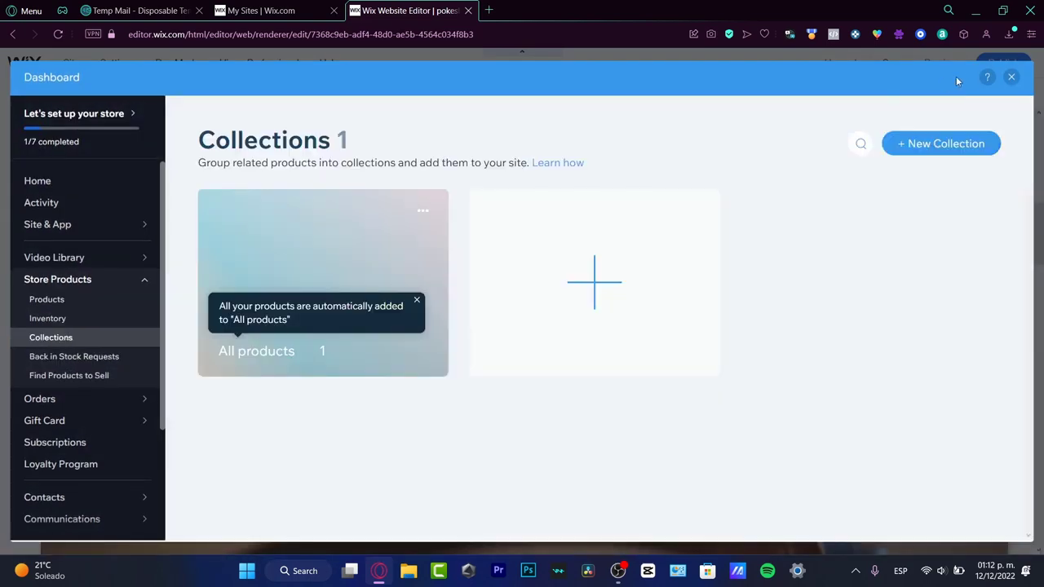
pyautogui.click(1010, 78)
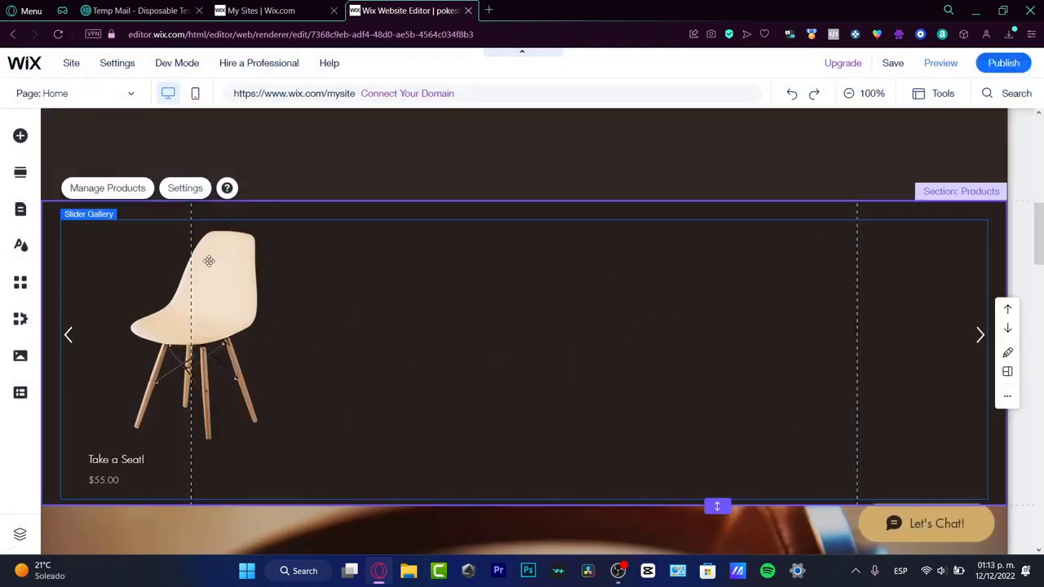
# Step: Look through the elements that can be added, examining the categories and the available button types
pyautogui.click(21, 135)
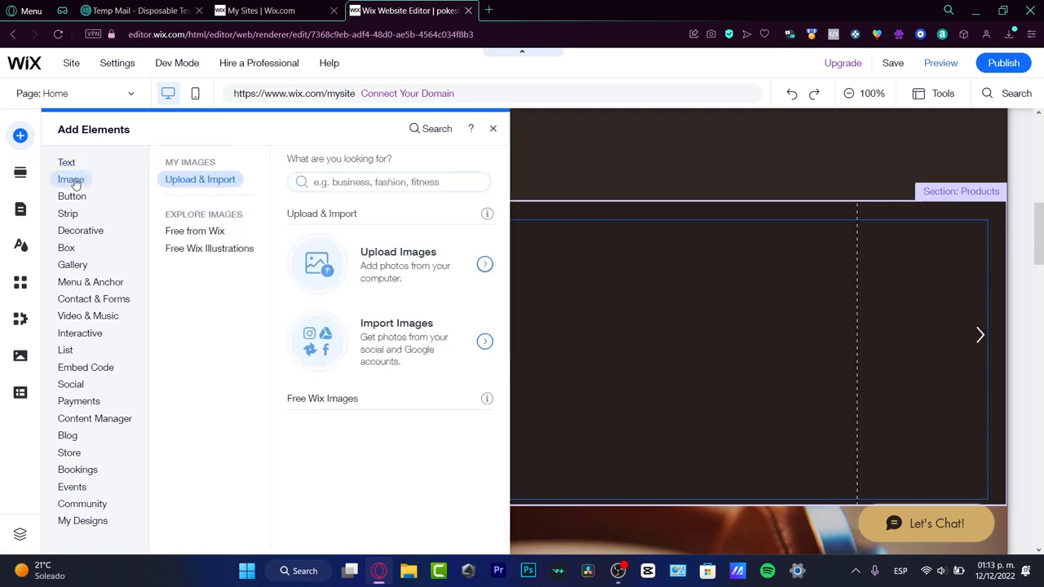
pyautogui.moveTo(76, 196)
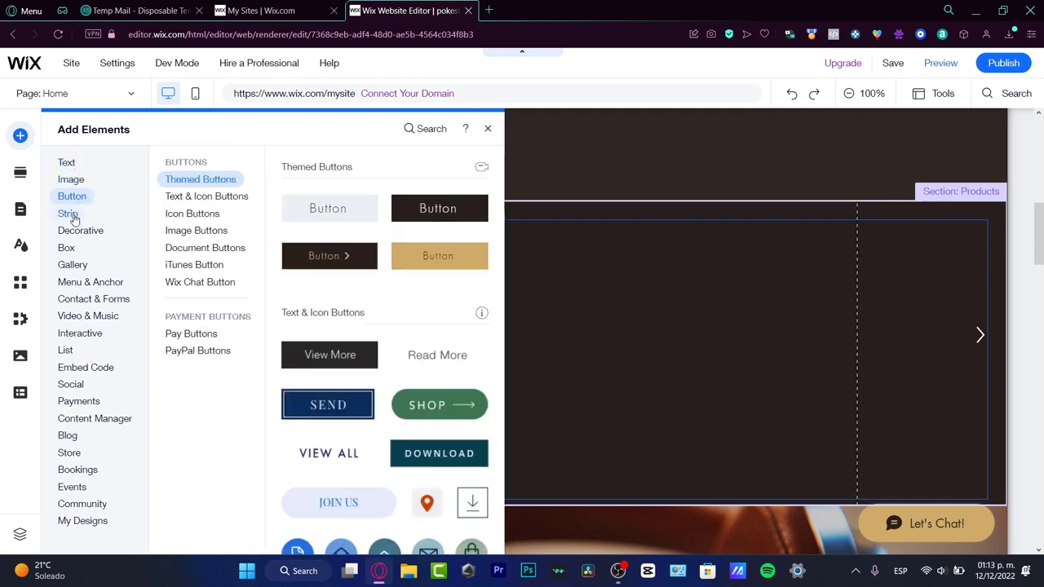
pyautogui.moveTo(71, 215)
pyautogui.moveTo(79, 235)
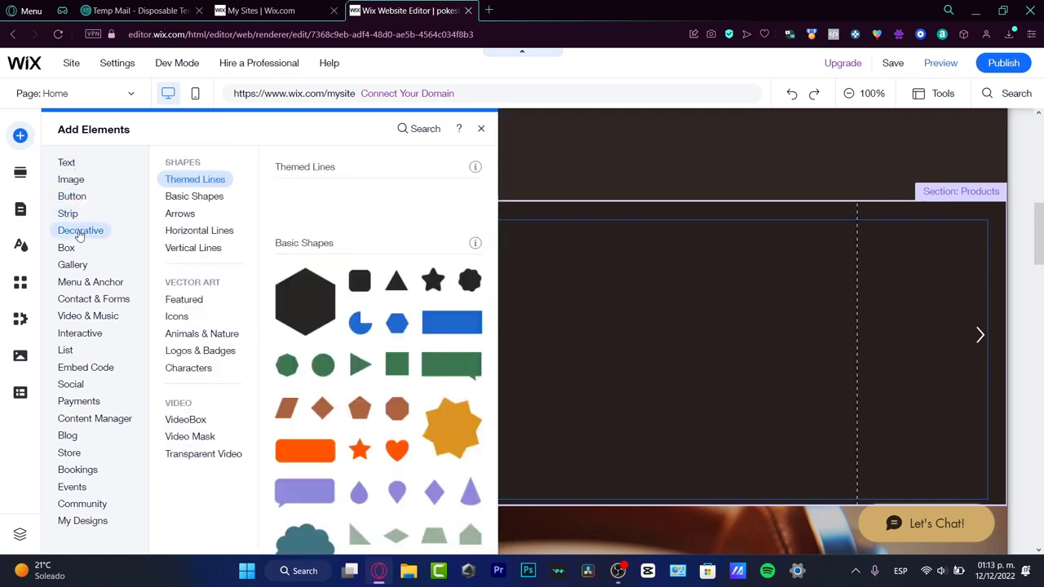
pyautogui.moveTo(72, 270)
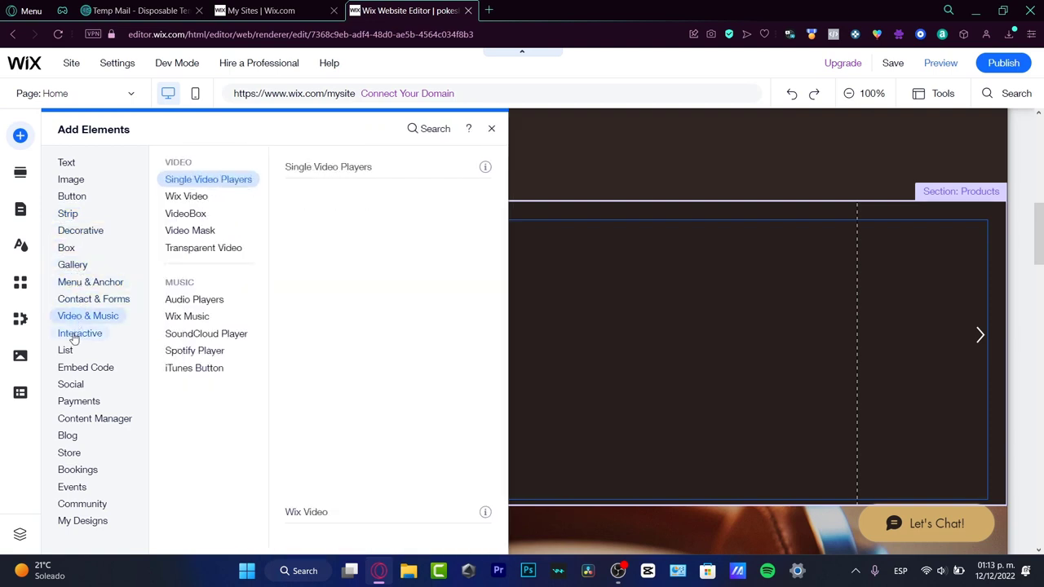
pyautogui.moveTo(80, 422)
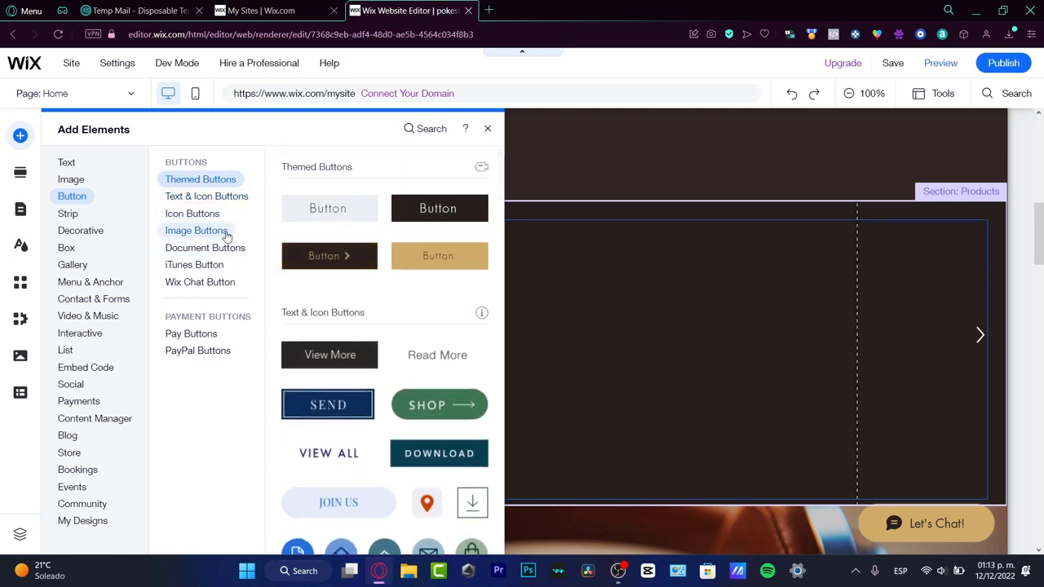
pyautogui.moveTo(222, 234)
pyautogui.moveTo(211, 216)
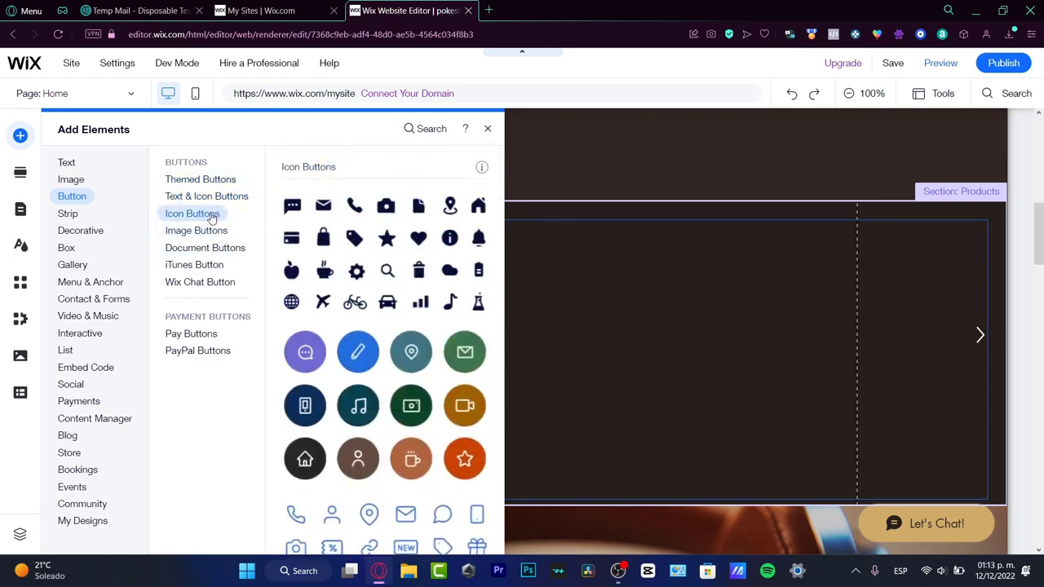
pyautogui.moveTo(217, 255)
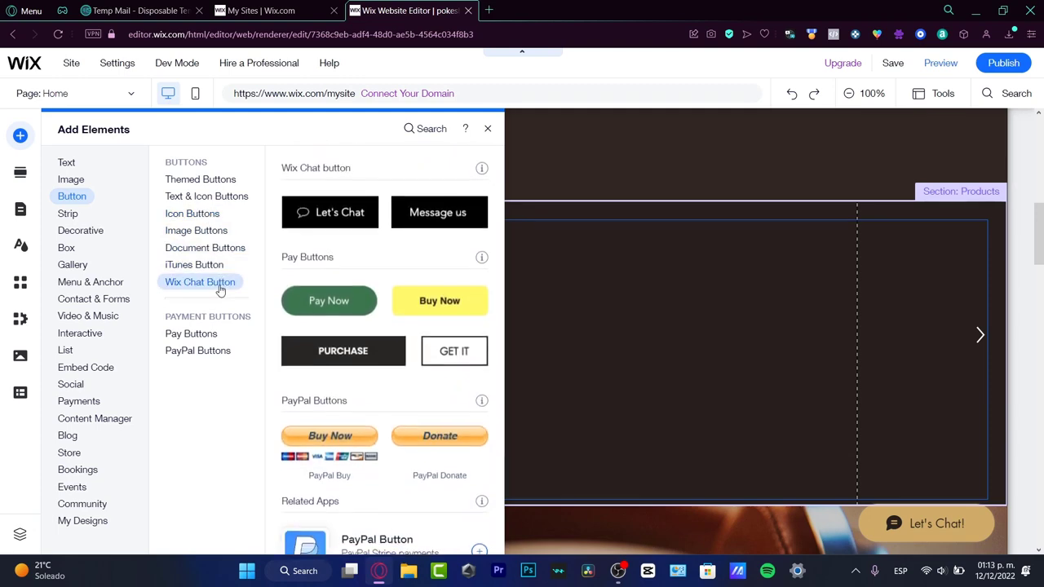
pyautogui.click(218, 236)
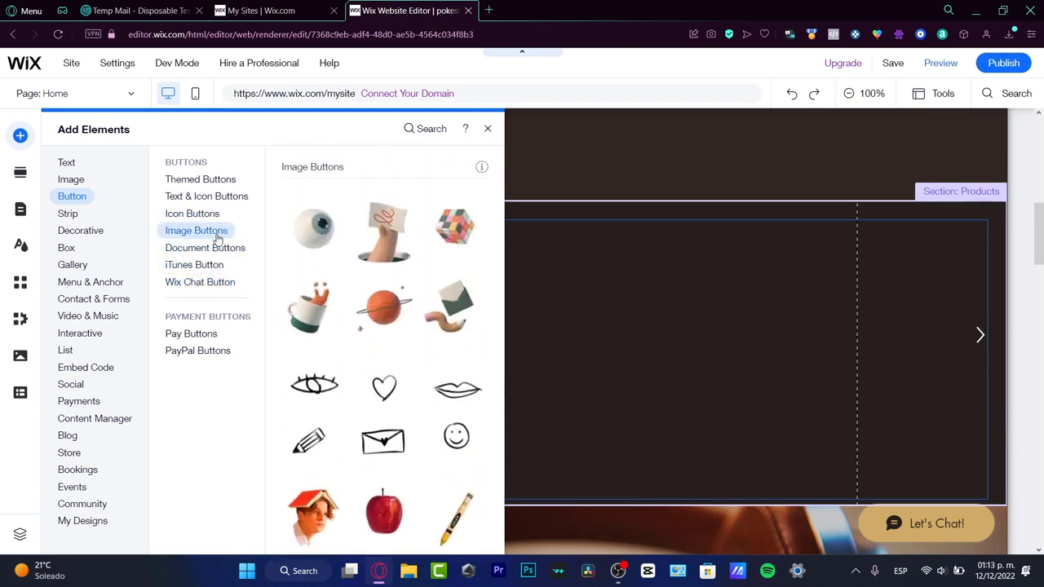
pyautogui.click(218, 247)
# Step: Add the dark envelope icon button to the middle of the Products section
pyautogui.click(197, 215)
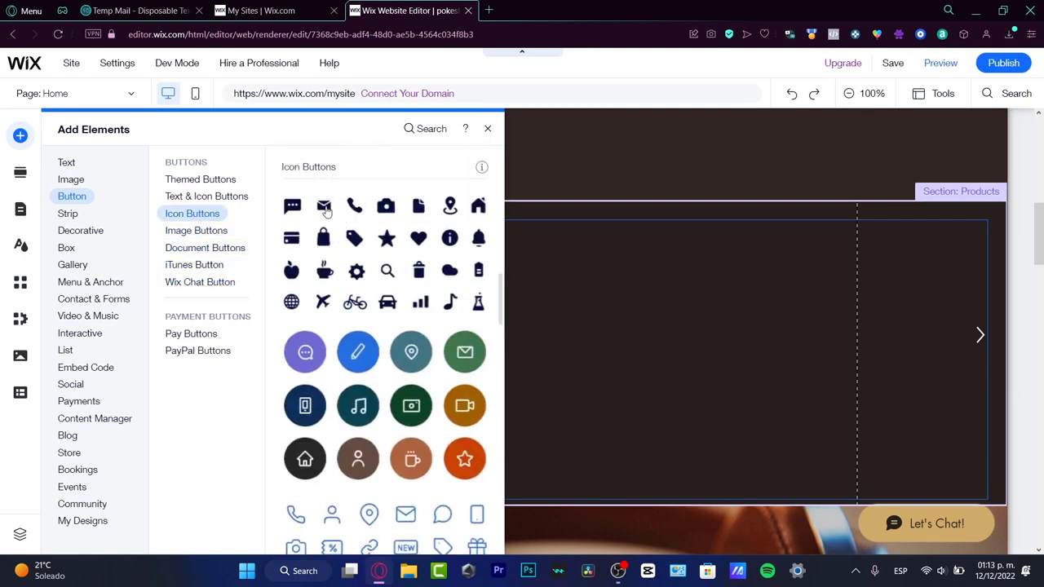
pyautogui.click(324, 204)
pyautogui.moveTo(535, 364); pyautogui.dragTo(550, 310)
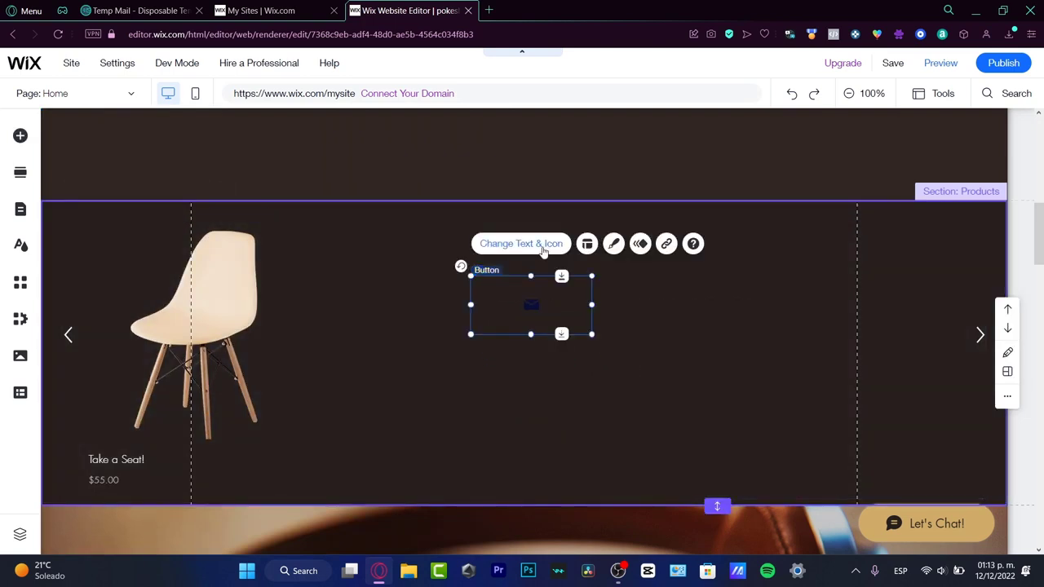
# Step: Set the envelope button's alt text to "Email Us"
pyautogui.click(543, 247)
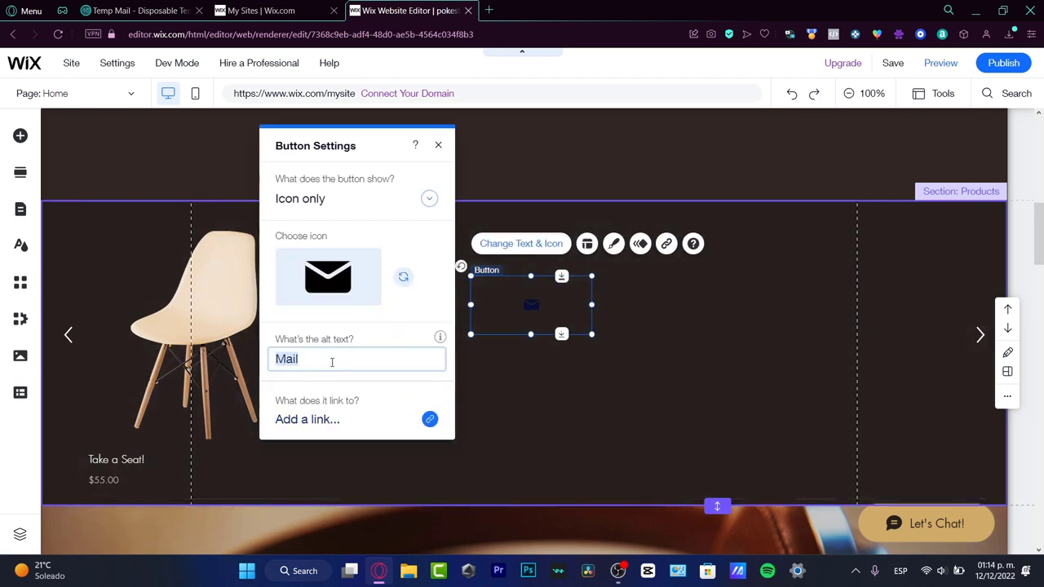
pyautogui.write('Contact')
pyautogui.press('BackSpace')
pyautogui.press('BackSpace')
pyautogui.press('BackSpace')
pyautogui.write('Emai')
# Step: Link the envelope button to the business email address and move it to the upper-right corner of the Products section
pyautogui.click(351, 419)
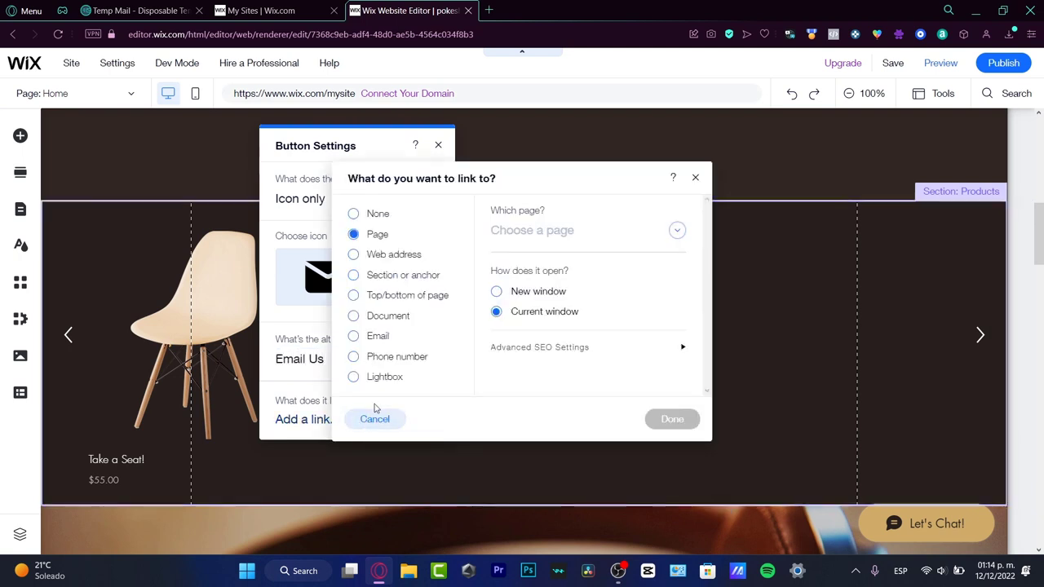
pyautogui.click(383, 254)
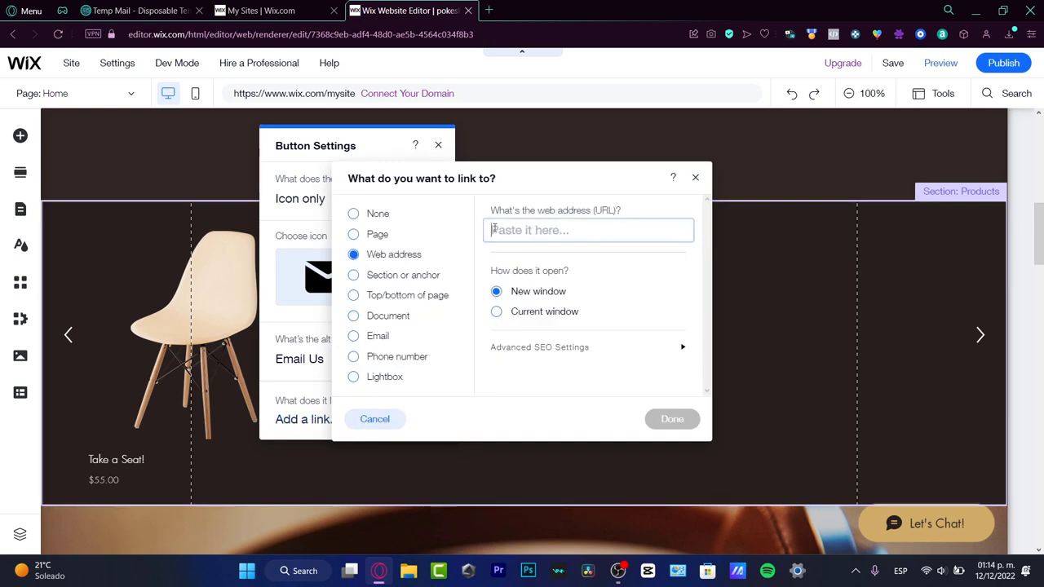
pyautogui.click(385, 338)
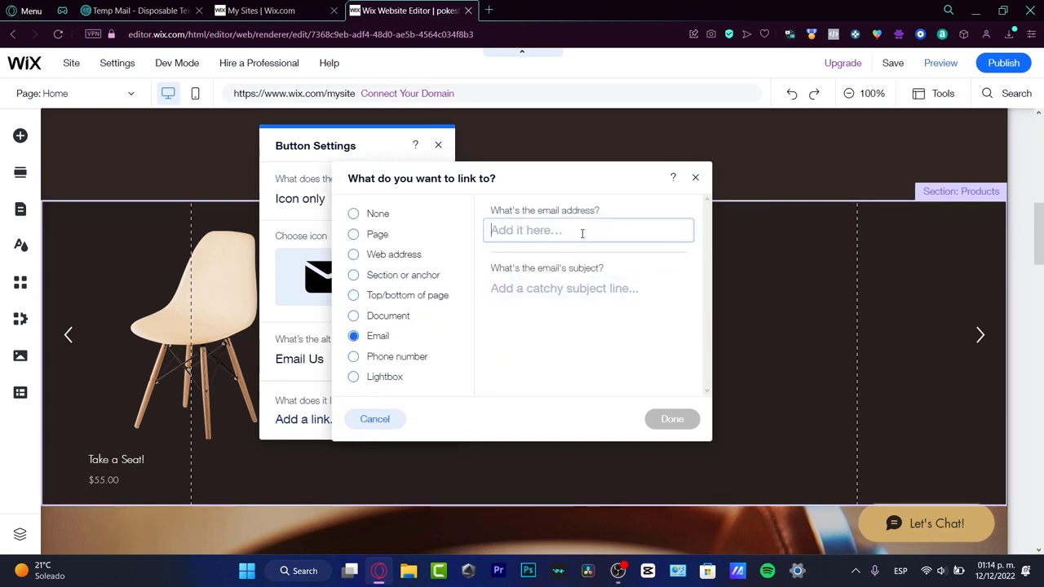
pyautogui.click(672, 419)
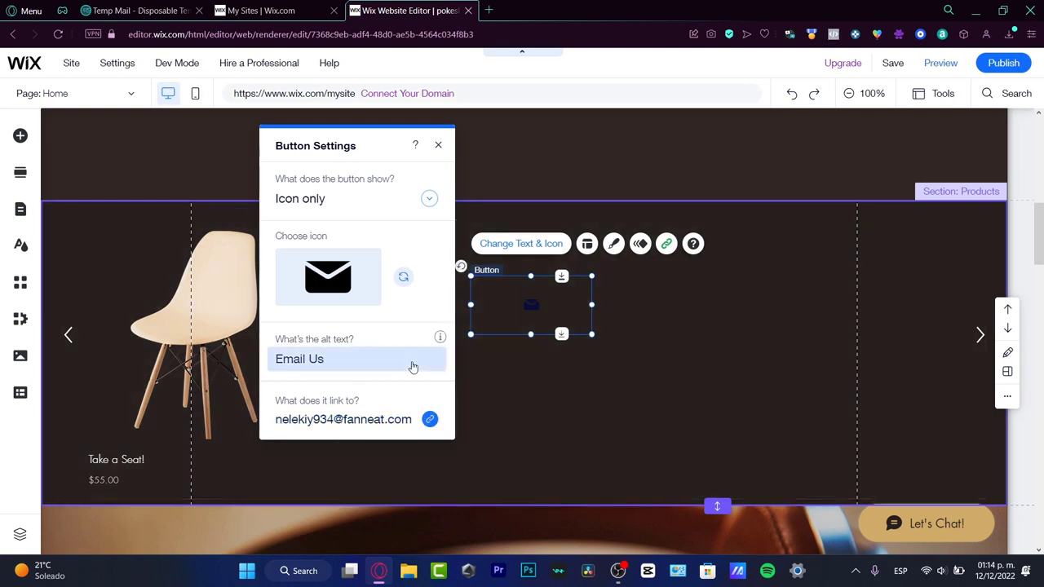
pyautogui.moveTo(531, 305); pyautogui.dragTo(803, 230)
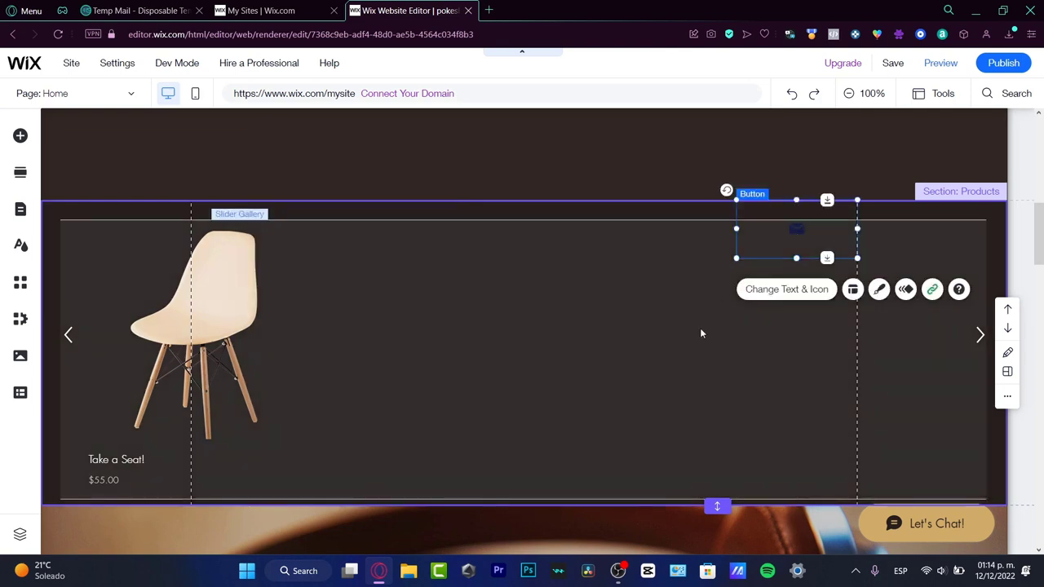
pyautogui.scroll(-5, 700, 326)
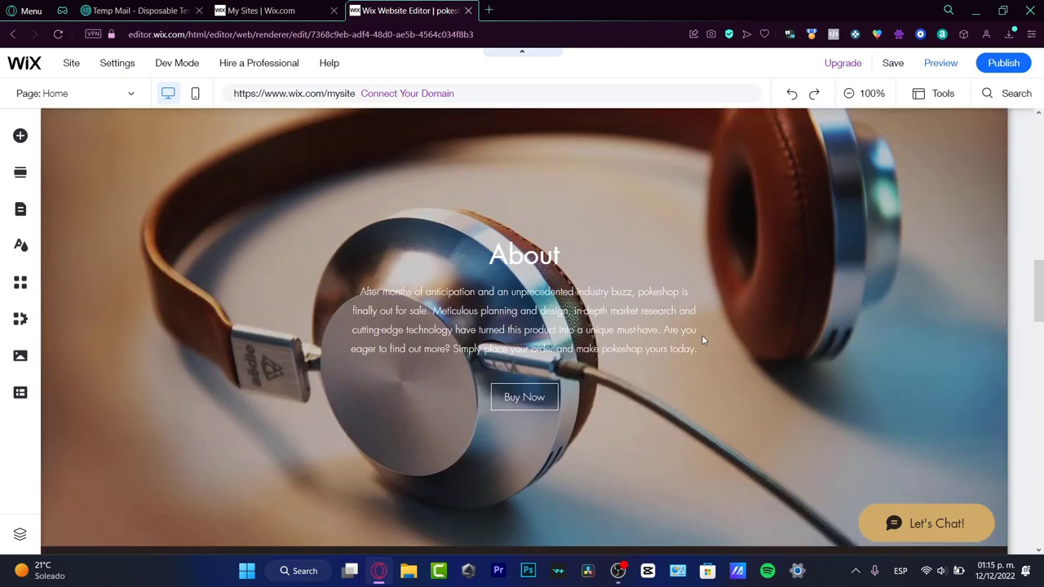
pyautogui.scroll(-7, 702, 334)
pyautogui.scroll(-5, 705, 344)
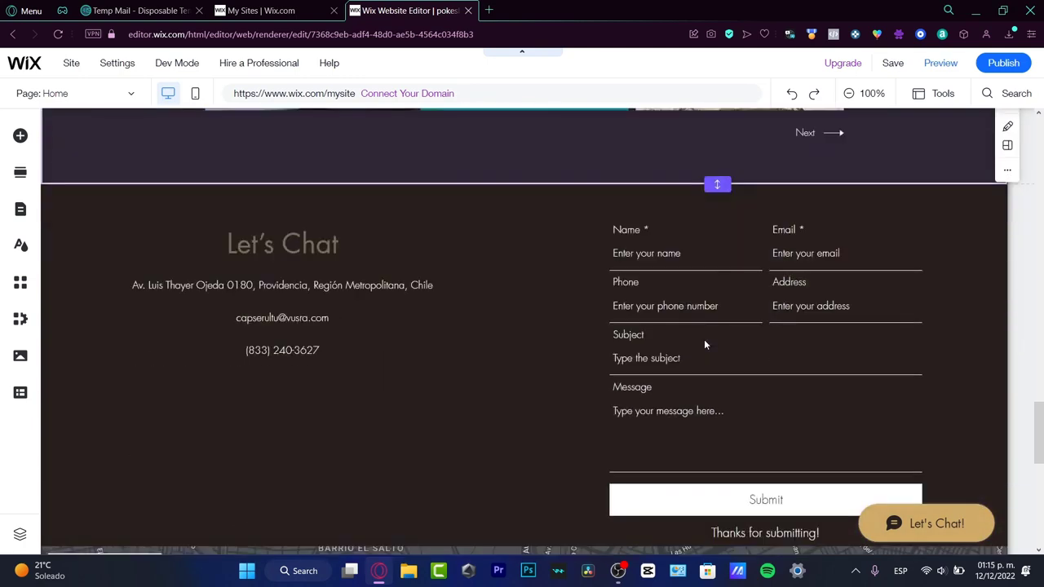
# Step: Switch the site to the mobile editor and go through its setup guide, keeping the header on "Scrolls with page"
pyautogui.scroll(-5, 705, 345)
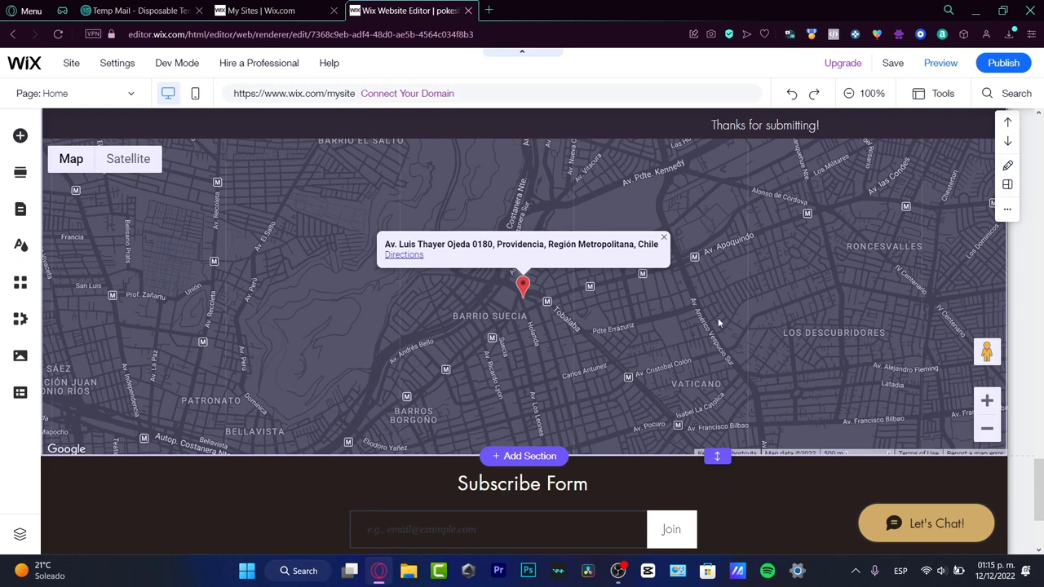
pyautogui.click(197, 94)
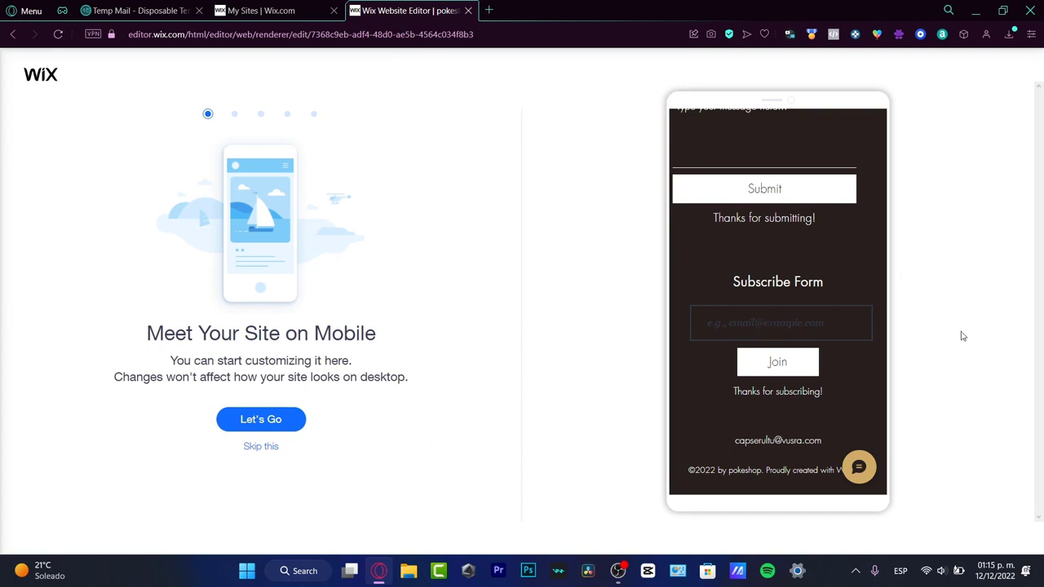
pyautogui.click(294, 417)
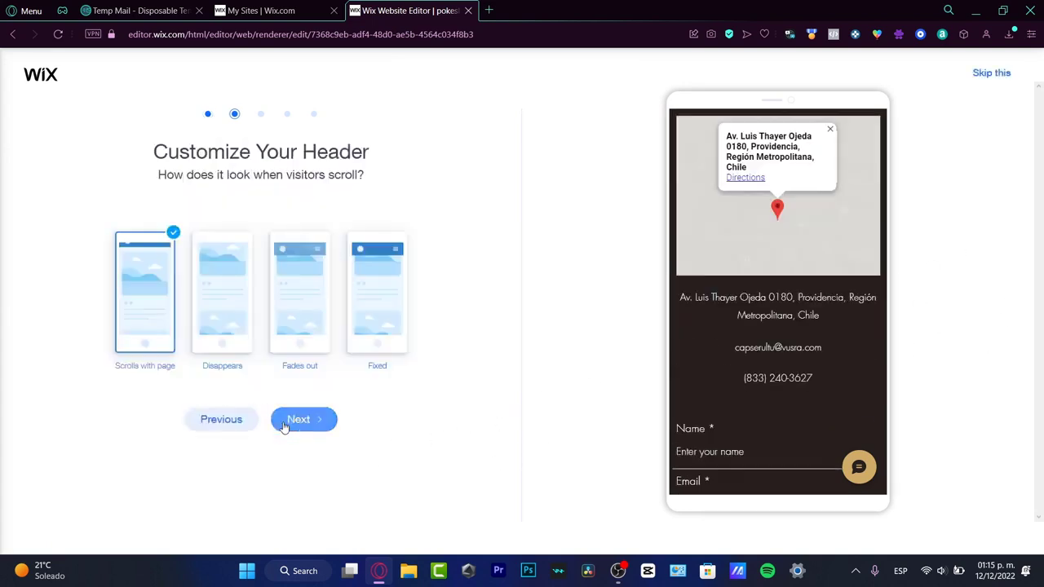
pyautogui.click(298, 419)
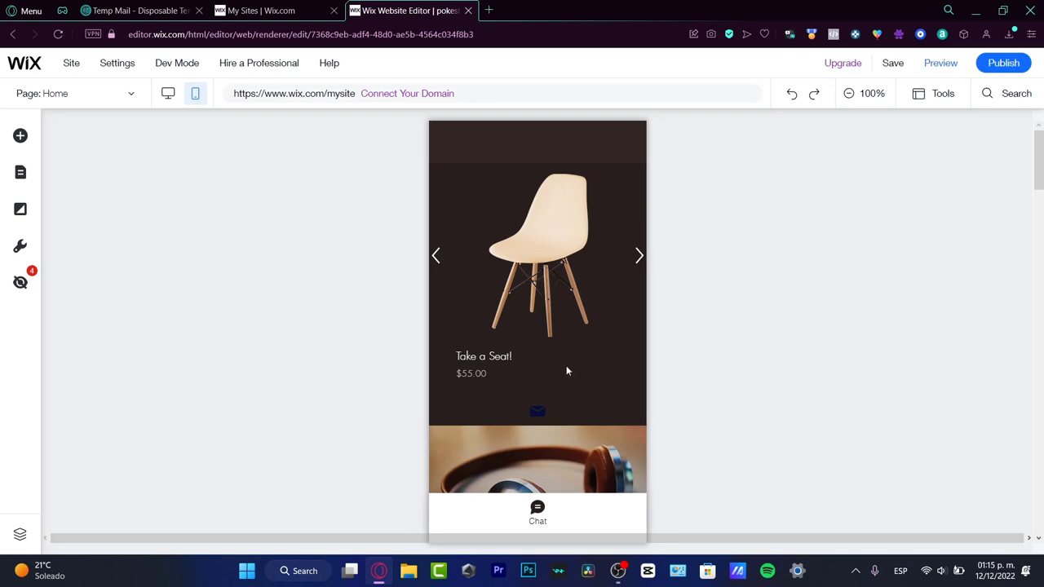
pyautogui.scroll(3, 563, 365)
pyautogui.scroll(-6, 582, 342)
pyautogui.scroll(-10, 547, 346)
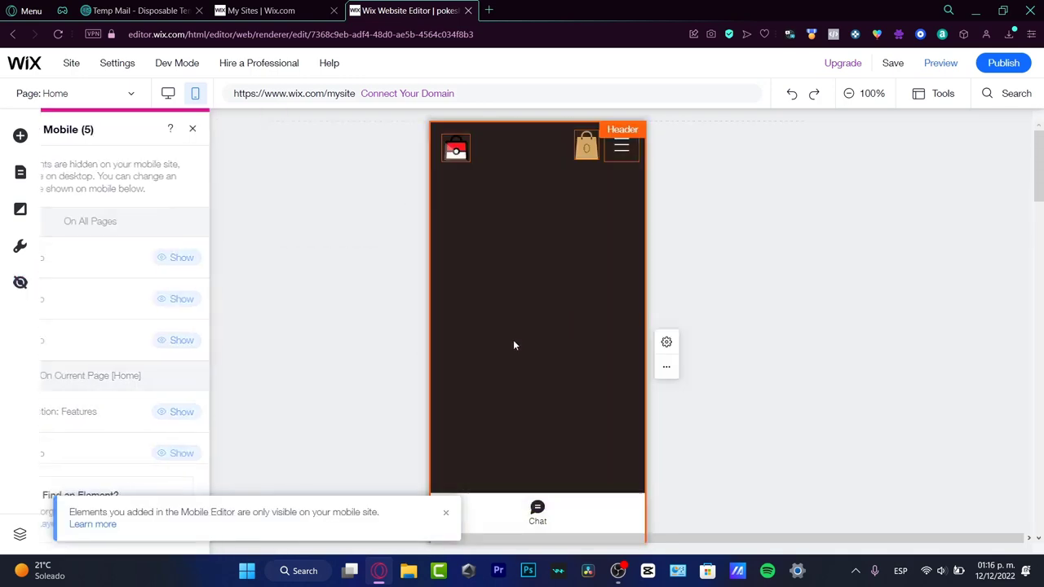
# Step: Add the red-and-white bag logo from the site images to the mobile header and shrink it to about half its size
pyautogui.click(20, 136)
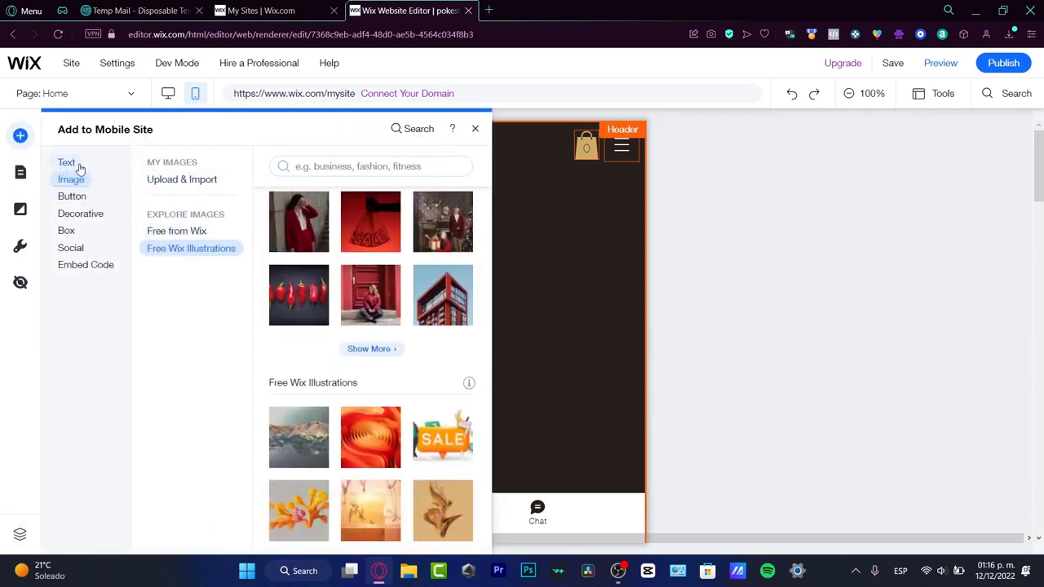
pyautogui.click(204, 181)
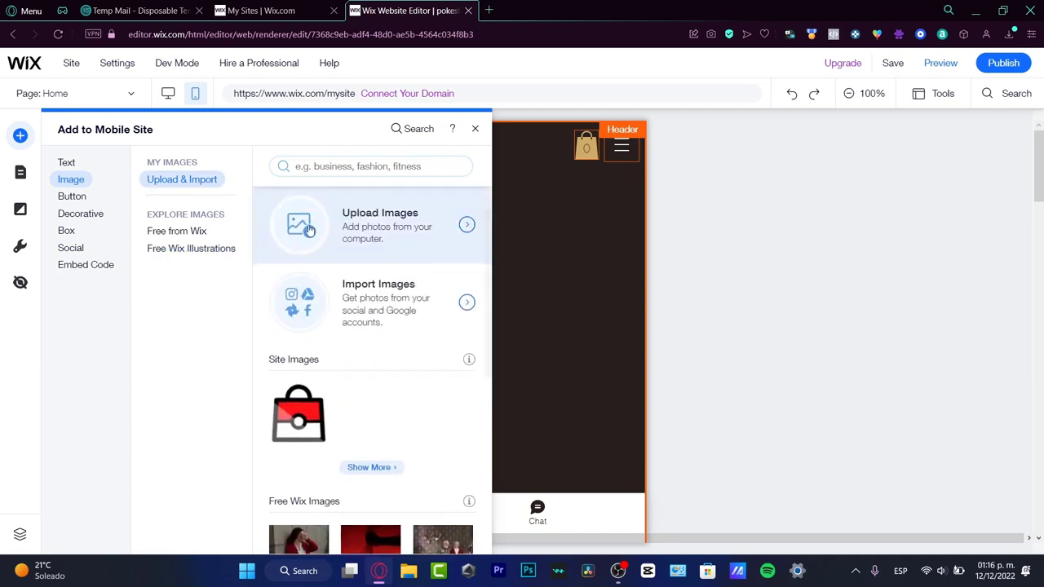
pyautogui.click(297, 462)
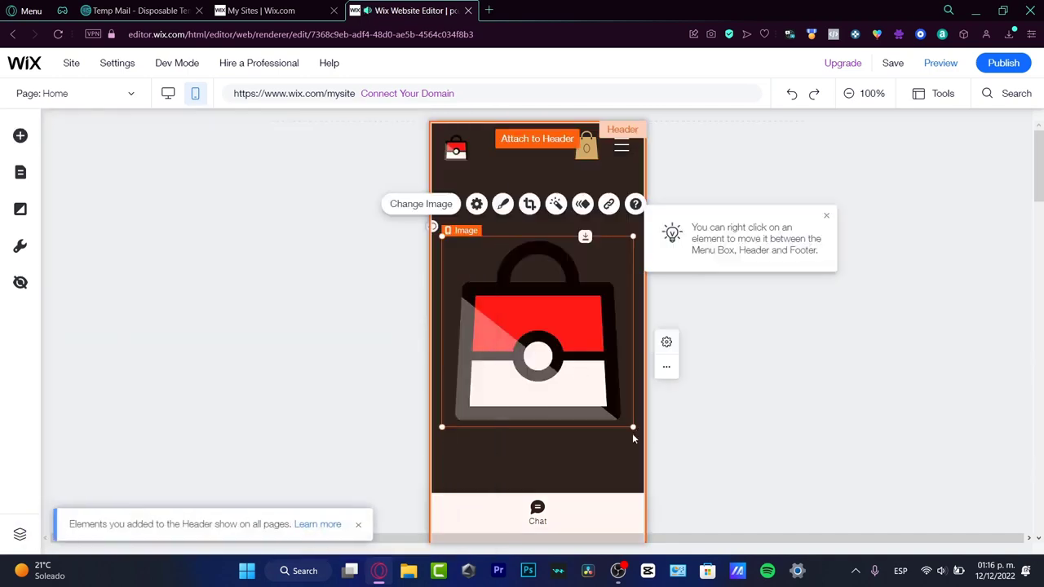
pyautogui.moveTo(633, 425); pyautogui.dragTo(542, 291)
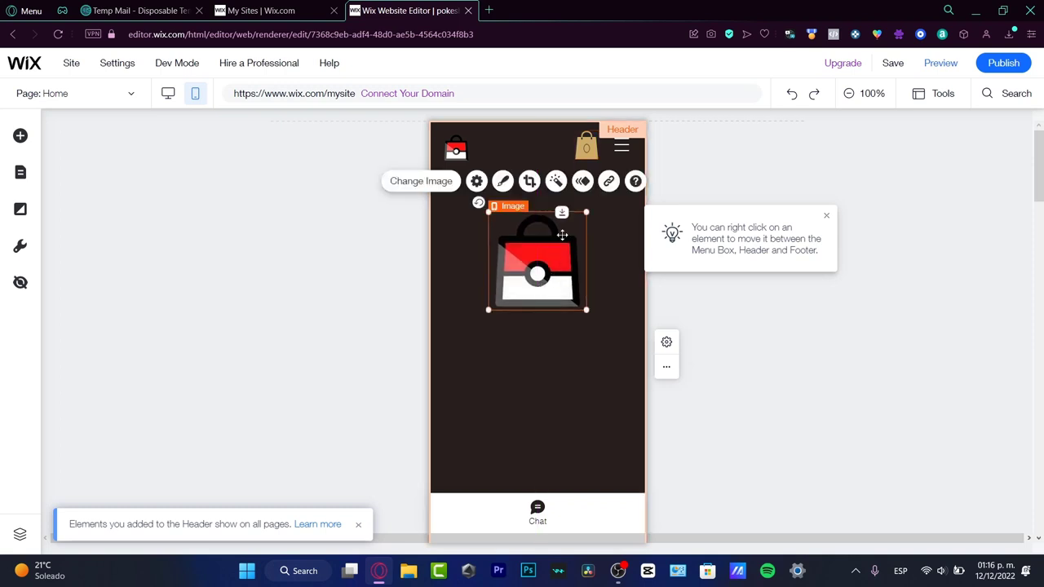
# Step: Try to link the large logo image in the mobile header to a web address, entering "url of insta" as placeholder
pyautogui.click(608, 184)
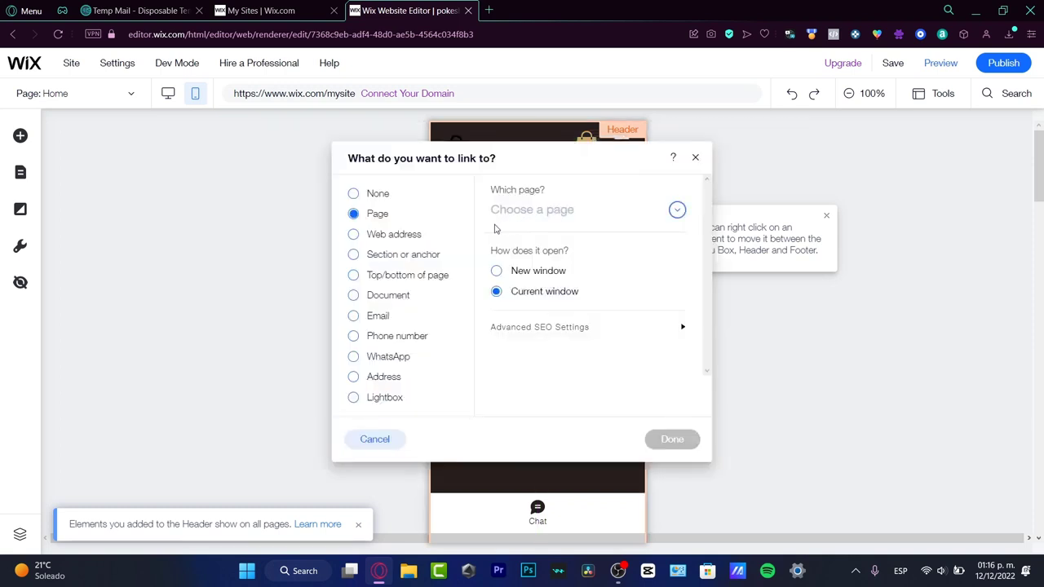
pyautogui.click(418, 238)
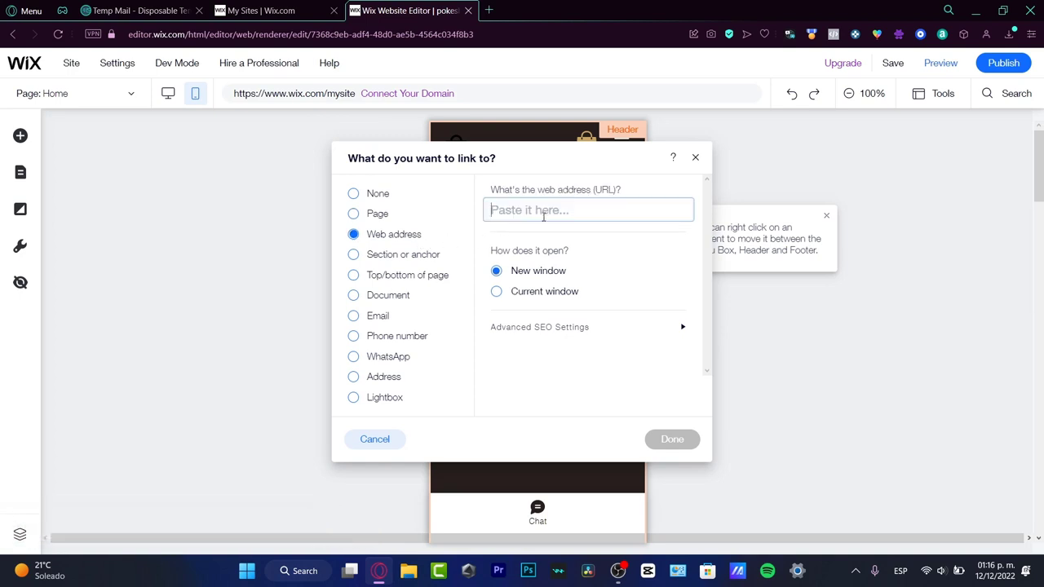
pyautogui.write('insgra')
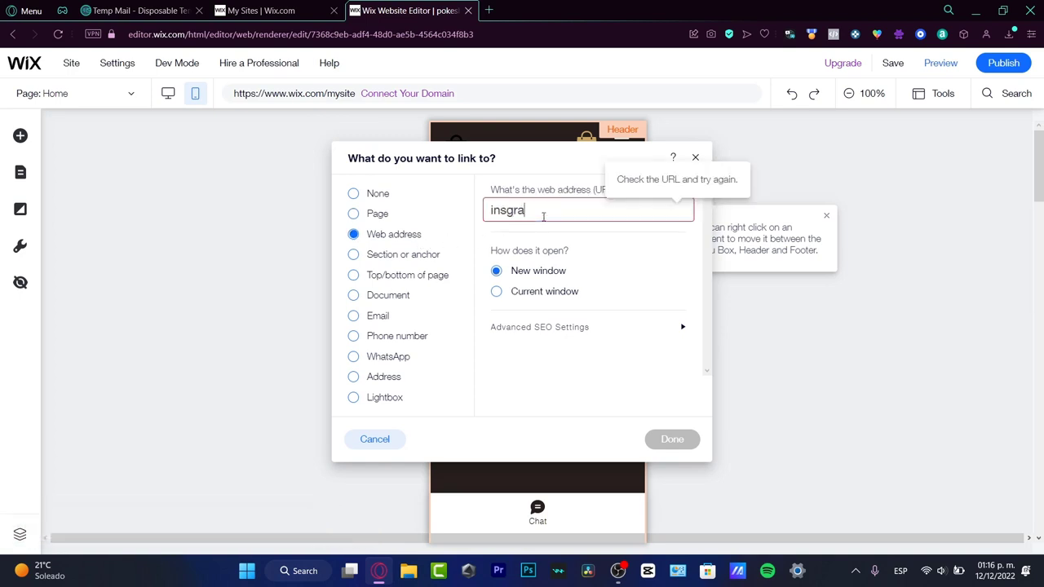
pyautogui.press('BackSpace')
pyautogui.write('url of insta')
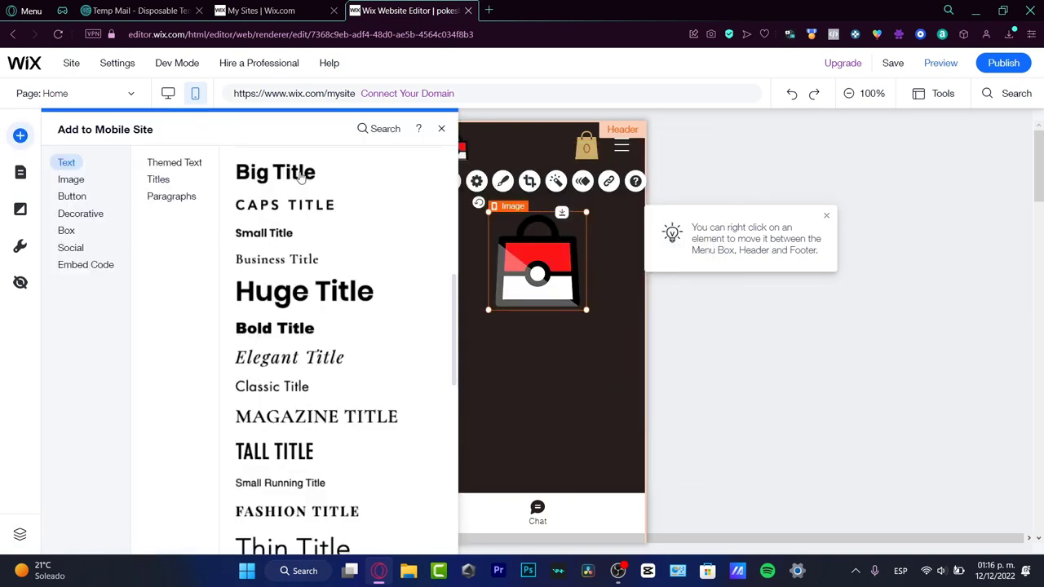
# Step: Add a Big Title text reading "FOLLOW US" directly beneath the large logo image in the mobile header
pyautogui.click(275, 171)
pyautogui.doubleClick(515, 331)
pyautogui.write('INSTA')
pyautogui.press('BackSpace')
pyautogui.press('BackSpace')
pyautogui.press('BackSpace')
pyautogui.press('BackSpace')
pyautogui.press('BackSpace')
pyautogui.write('OUR INS')
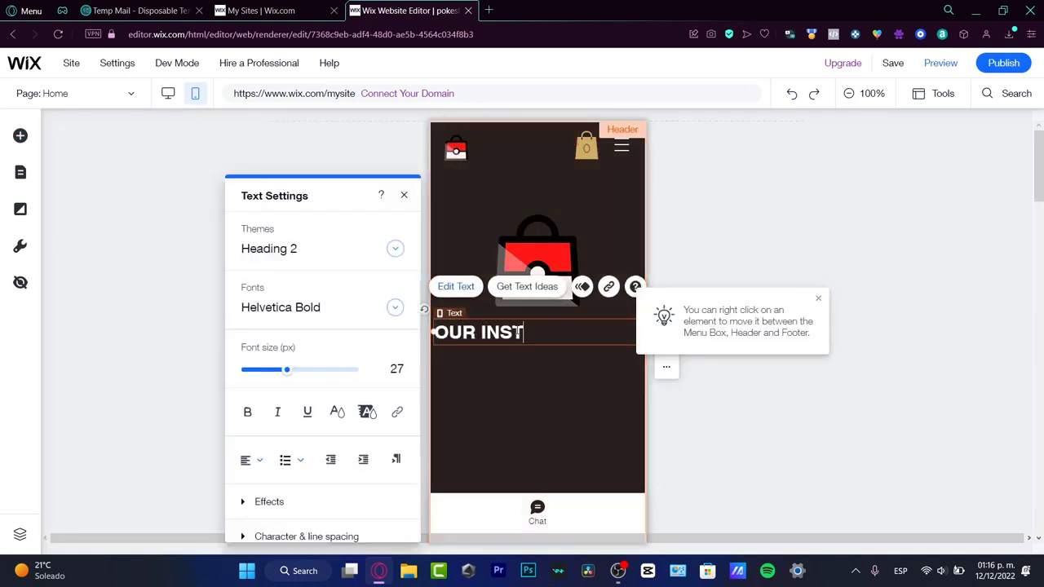
pyautogui.press('BackSpace')
pyautogui.press('BackSpace')
pyautogui.press('BackSpace')
pyautogui.press('BackSpace')
pyautogui.press('BackSpace')
pyautogui.press('BackSpace')
pyautogui.press('BackSpace')
pyautogui.write('FOLLOW US')
pyautogui.click(181, 125)
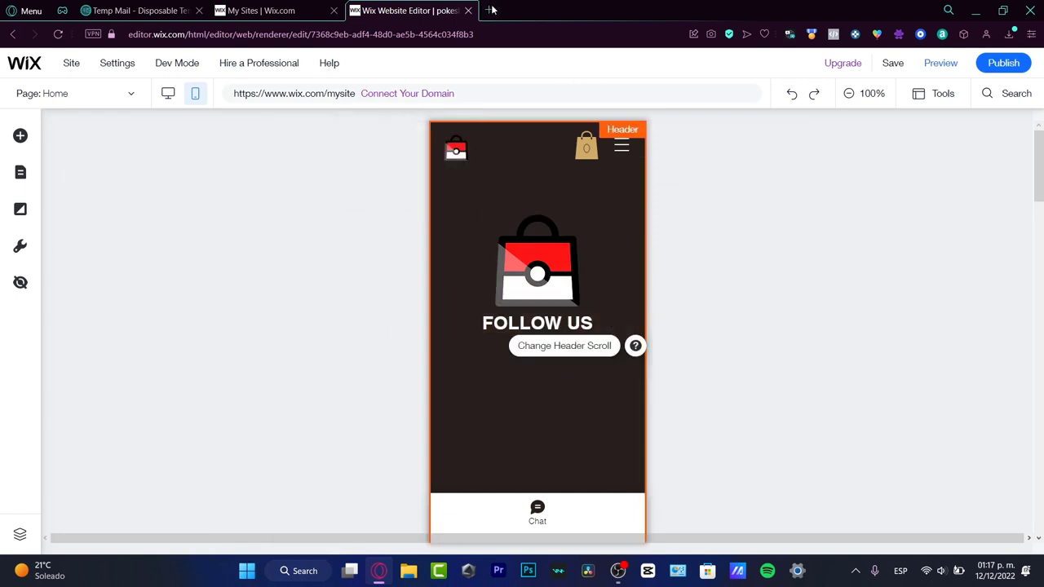
# Step: Search Google in a new browser tab for "landing page example" and open the Venngage image among the image results
pyautogui.scroll(-15, 622, 364)
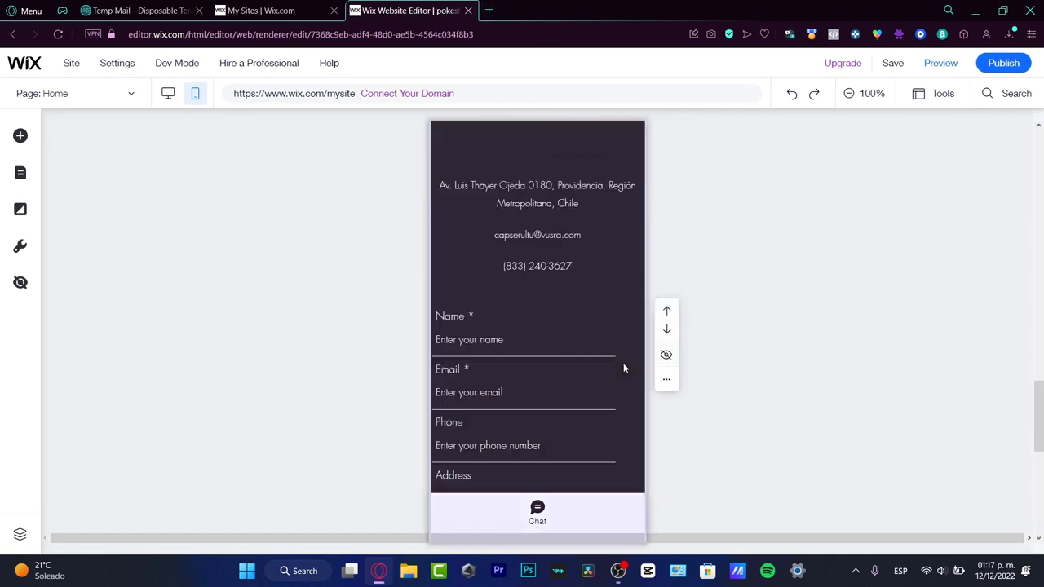
pyautogui.scroll(-5, 622, 369)
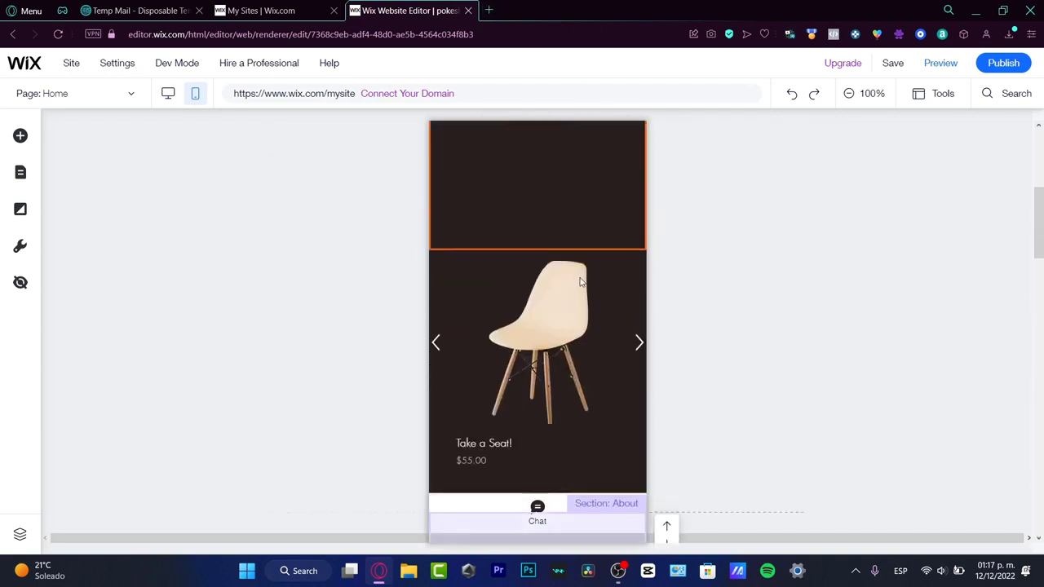
pyautogui.click(487, 10)
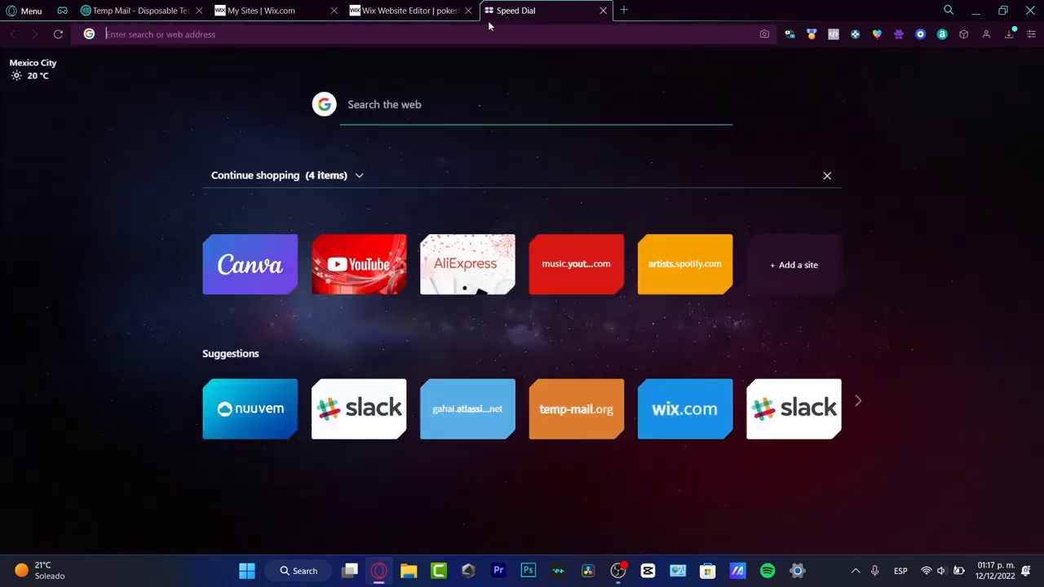
pyautogui.write('landing page')
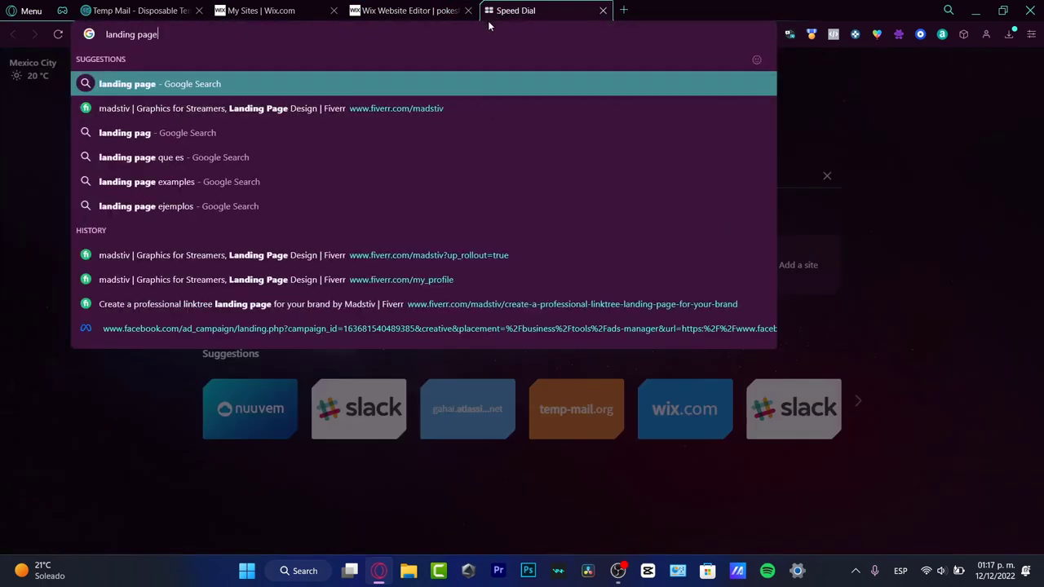
pyautogui.write(' example')
pyautogui.press('Return')
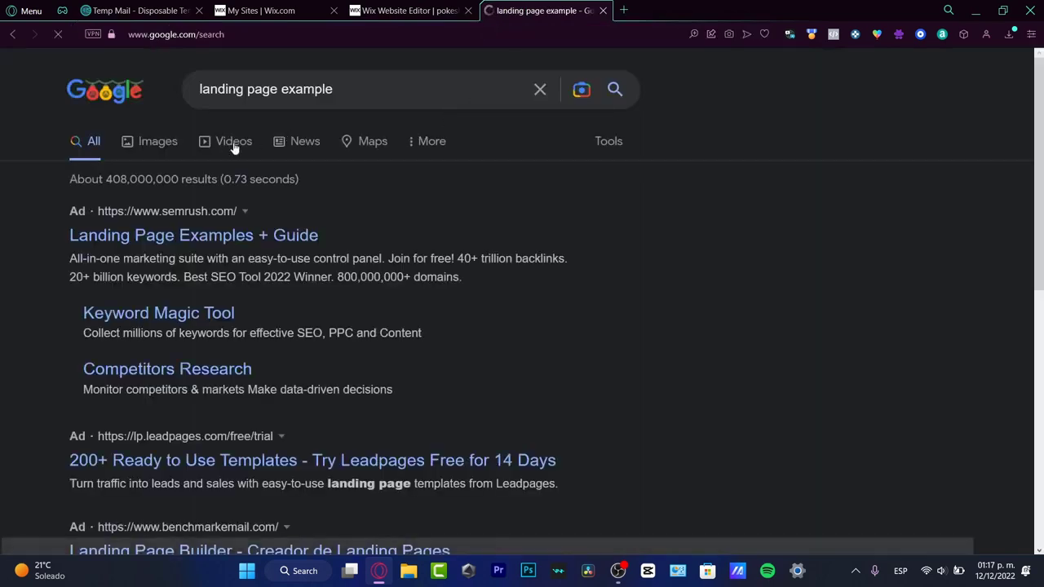
pyautogui.click(162, 145)
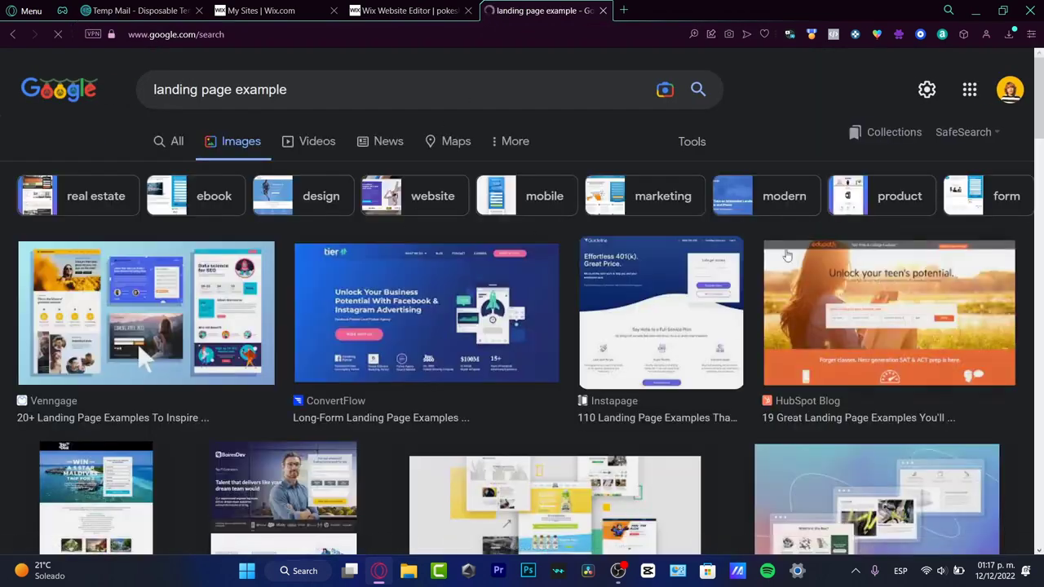
pyautogui.click(157, 351)
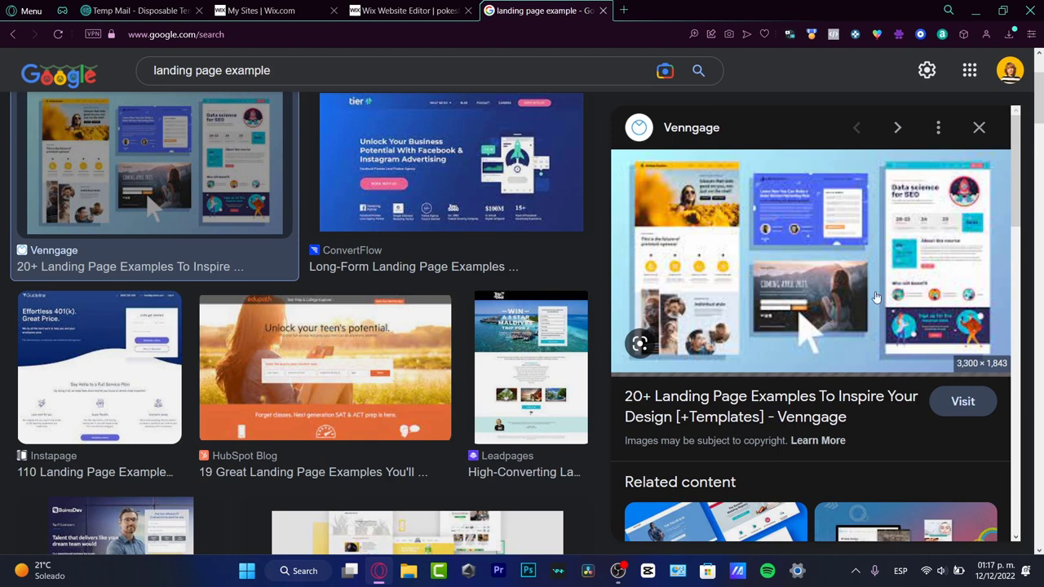
# Step: Return to the Wix editor and check the mobile header and the account's My Sites overview
pyautogui.click(399, 10)
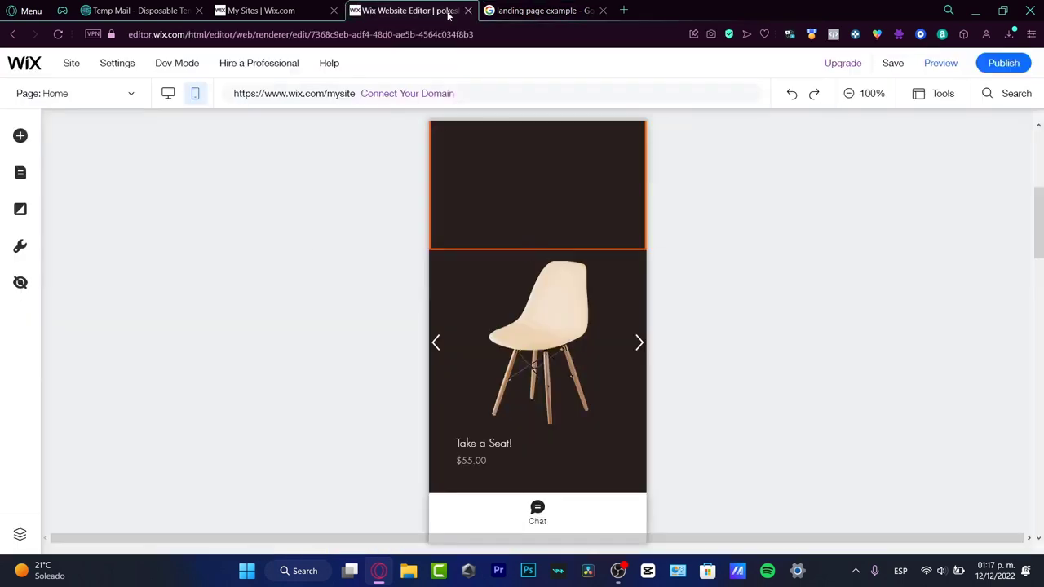
pyautogui.scroll(3, 624, 277)
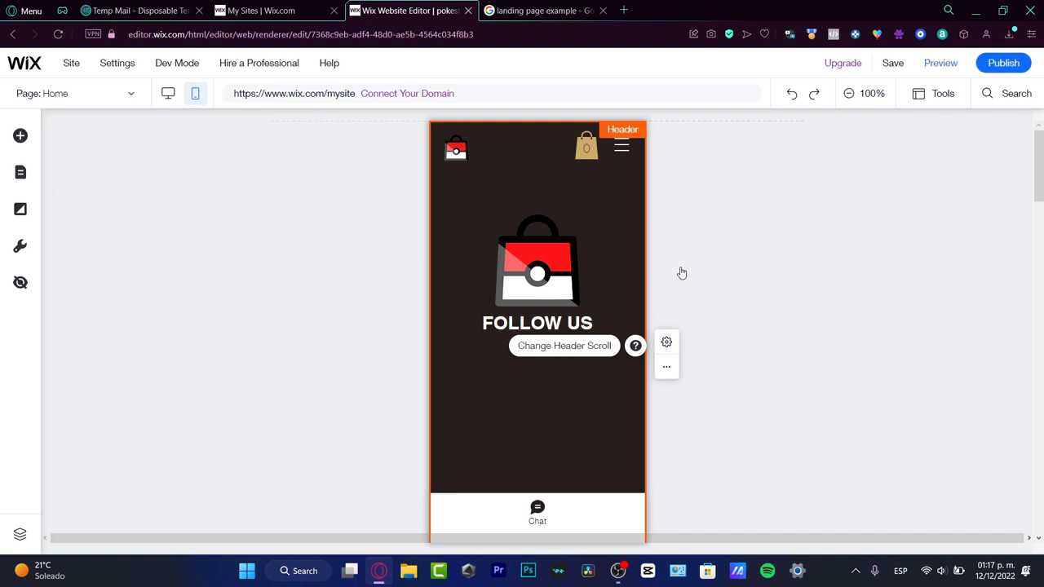
pyautogui.click(259, 11)
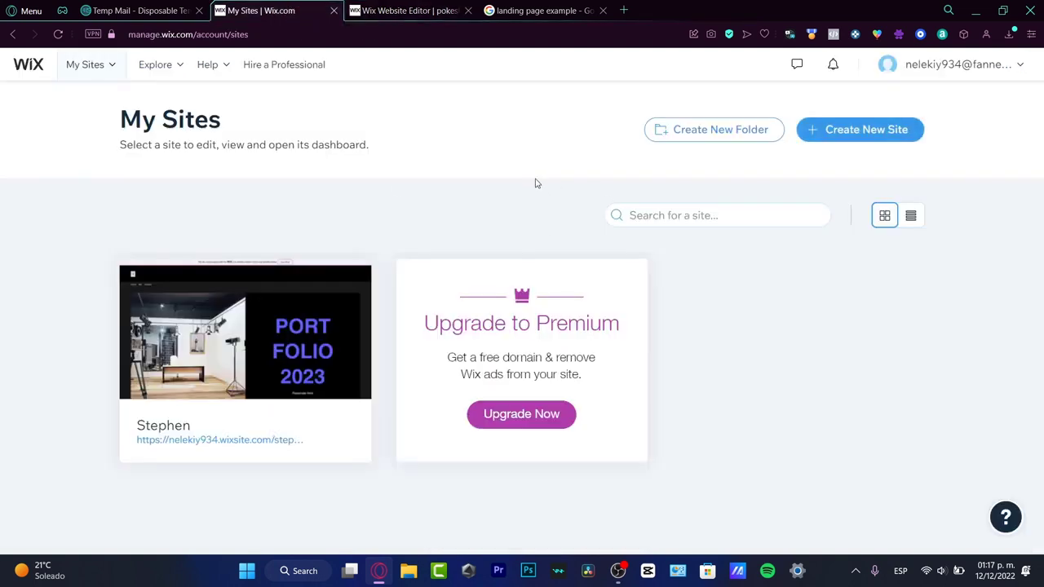
pyautogui.hotkey('ctrl', 'Tab')
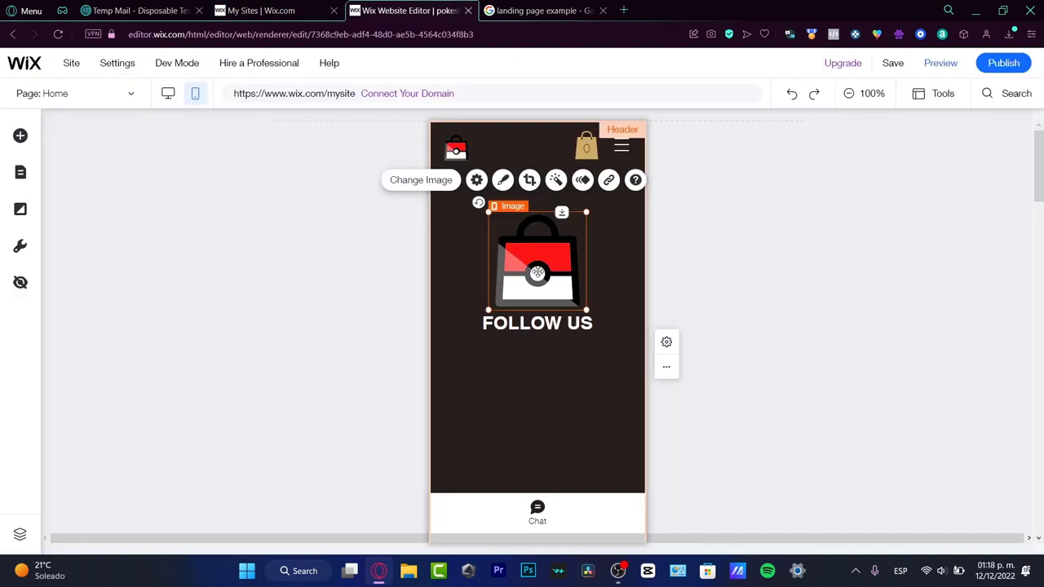